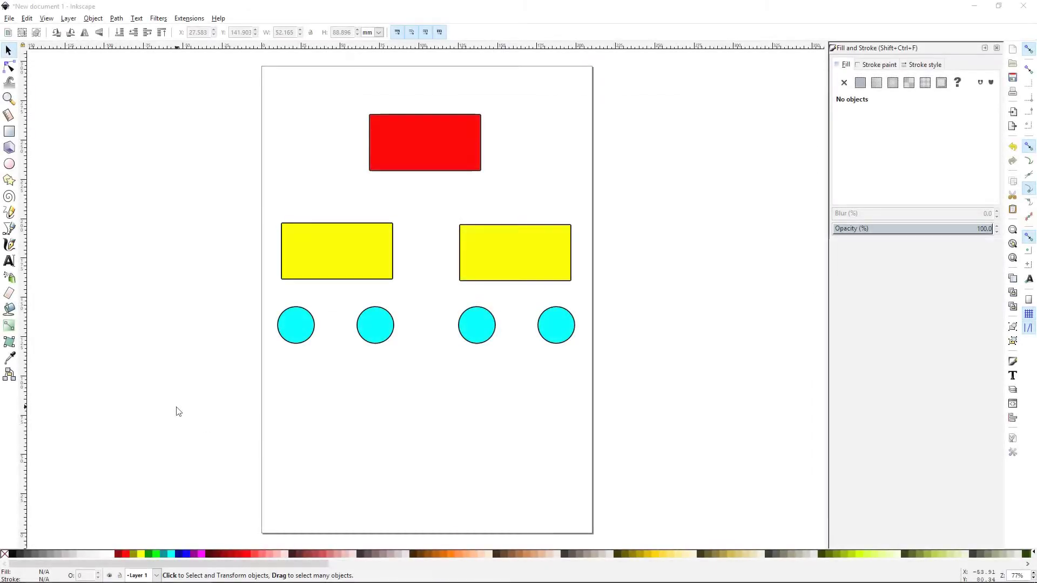
- Switch to the Connector tool to start drawing diagram connectors
{"action": "left_click", "coordinate": [11, 380]}
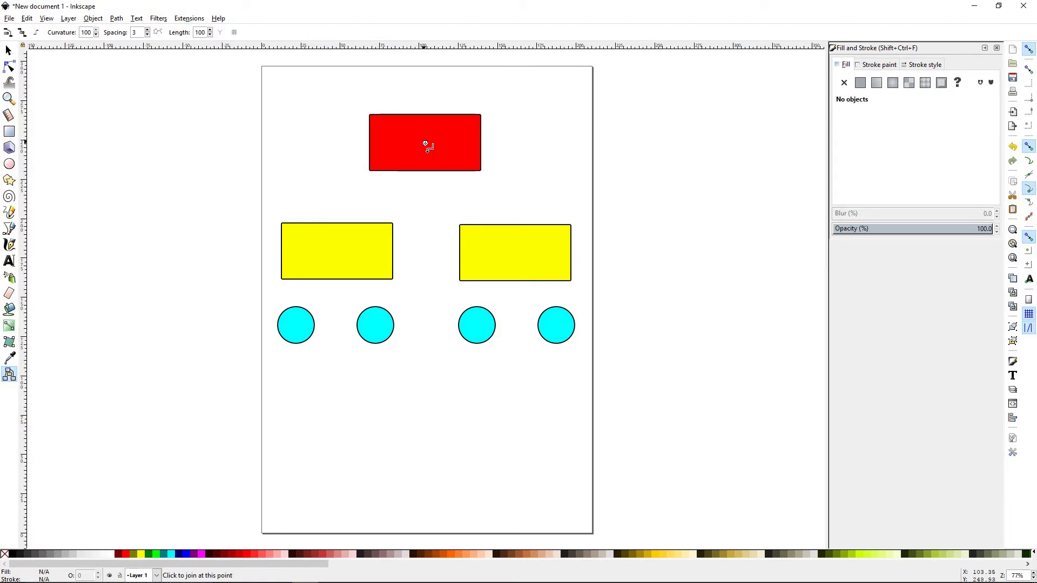
- Connect the red rectangle to the leftmost cyan circle, test moving the rectangle, then undo
{"action": "left_click_drag", "start_coordinate": [426, 144], "coordinate": [296, 326]}
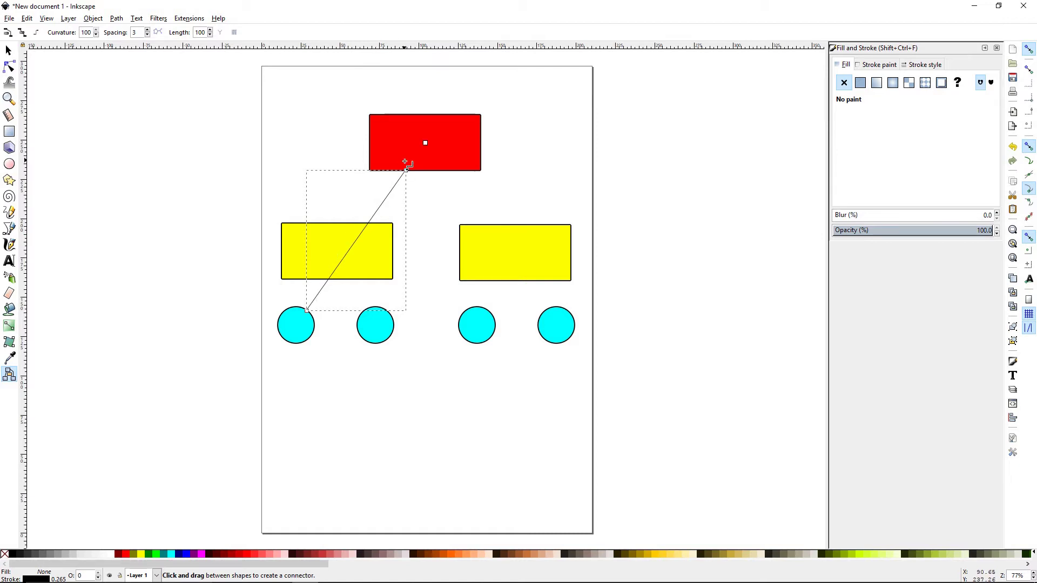
{"action": "left_click", "coordinate": [10, 51]}
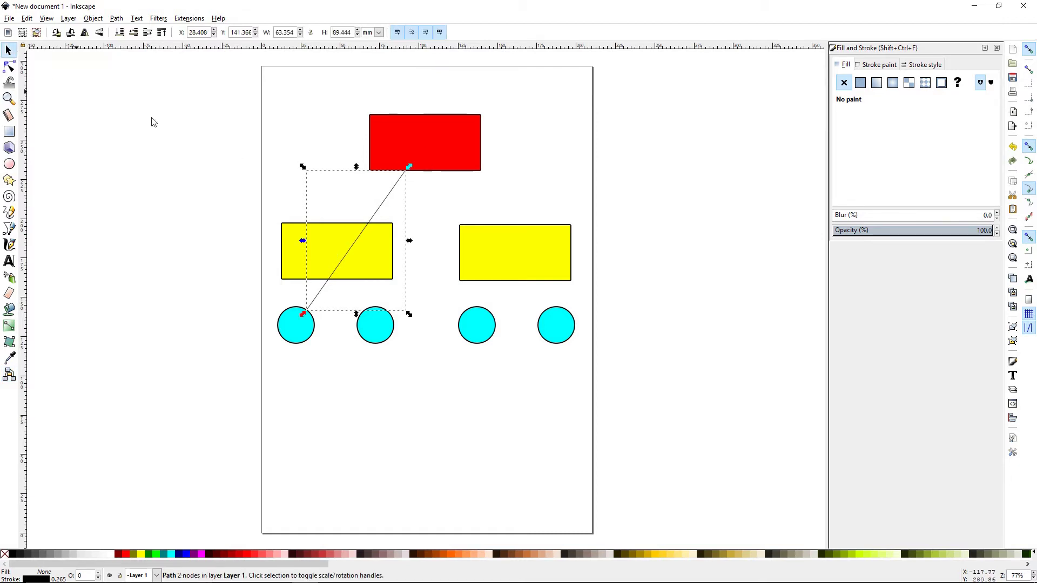
{"action": "left_click_drag", "start_coordinate": [403, 141], "coordinate": [523, 142]}
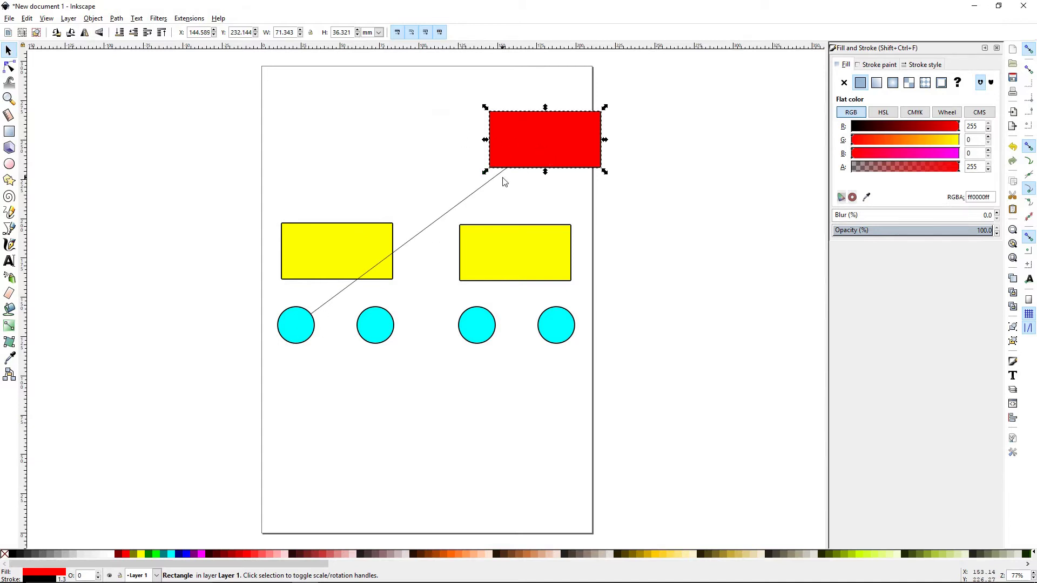
{"action": "left_click_drag", "start_coordinate": [534, 151], "coordinate": [273, 153]}
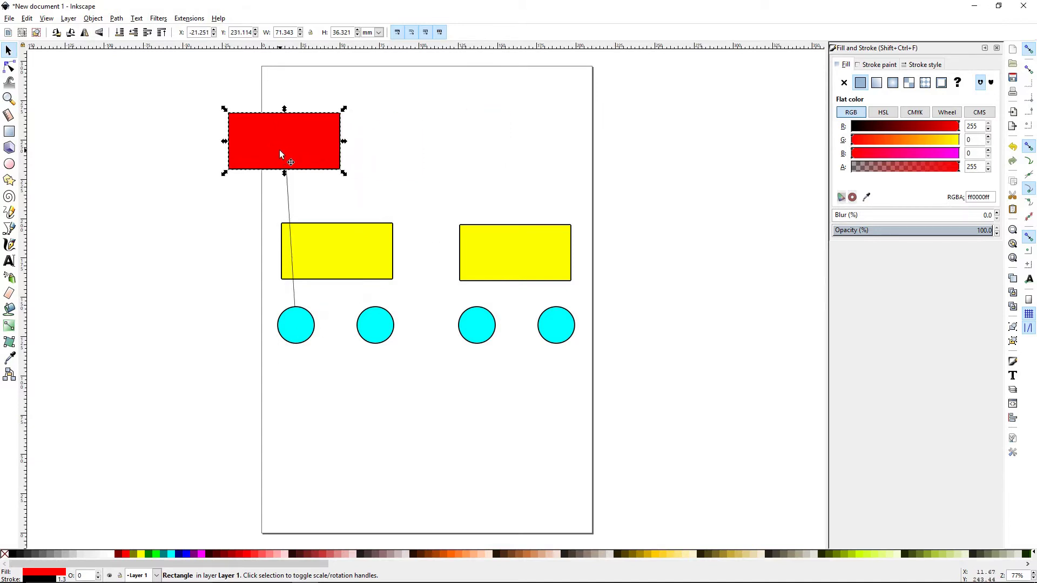
{"action": "key", "text": "ctrl+z"}
{"action": "key", "text": "ctrl+z"}
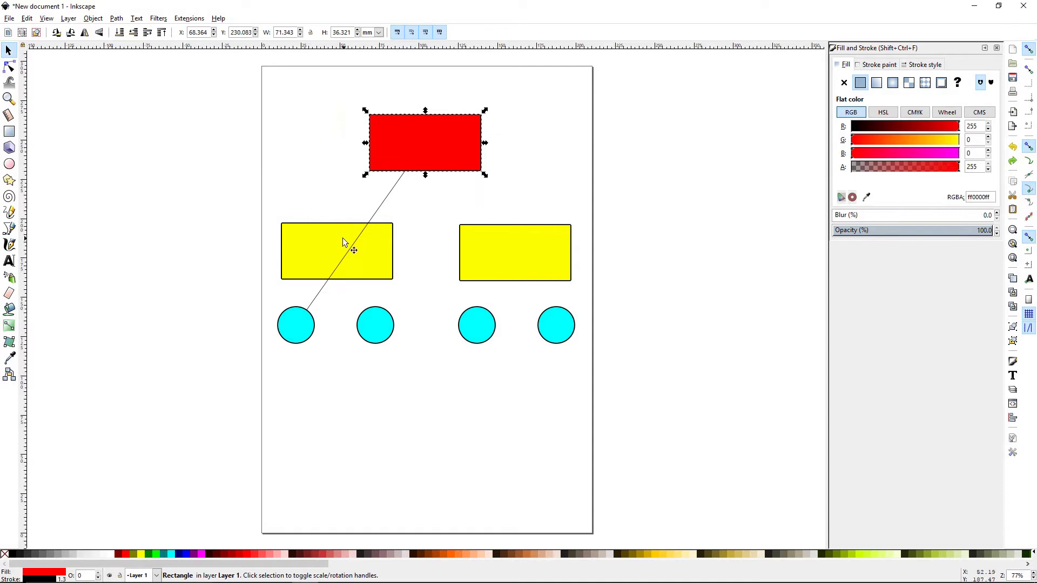
- Select the left yellow rectangle as the connector obstacle
{"action": "left_click", "coordinate": [247, 306]}
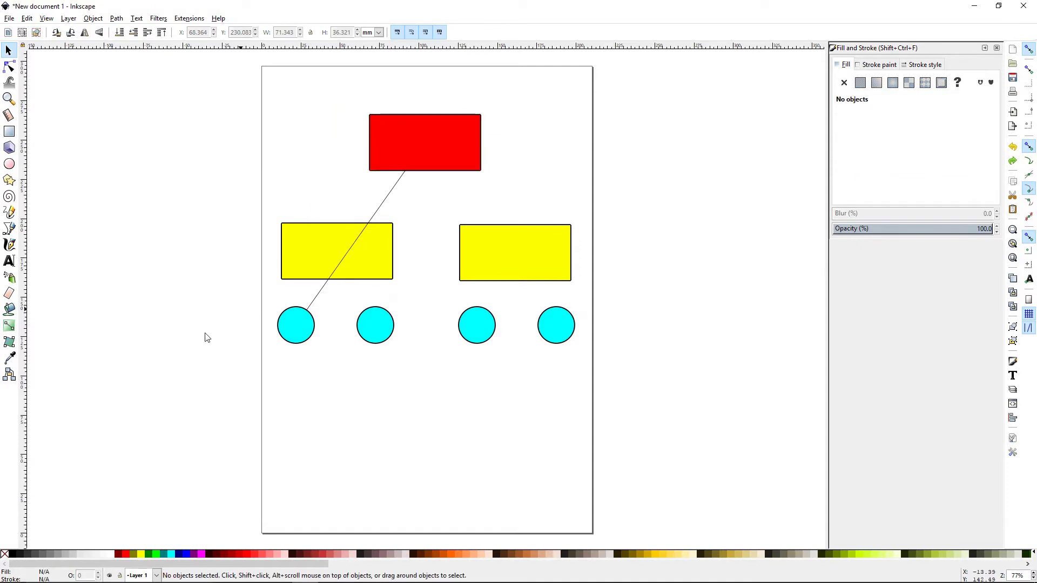
{"action": "left_click", "coordinate": [297, 251]}
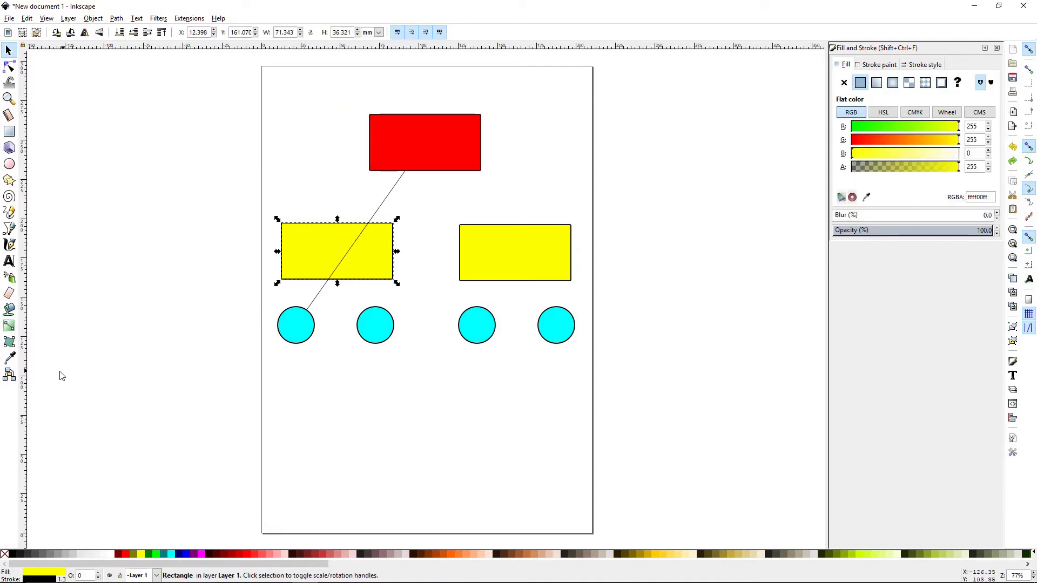
{"action": "left_click", "coordinate": [9, 373]}
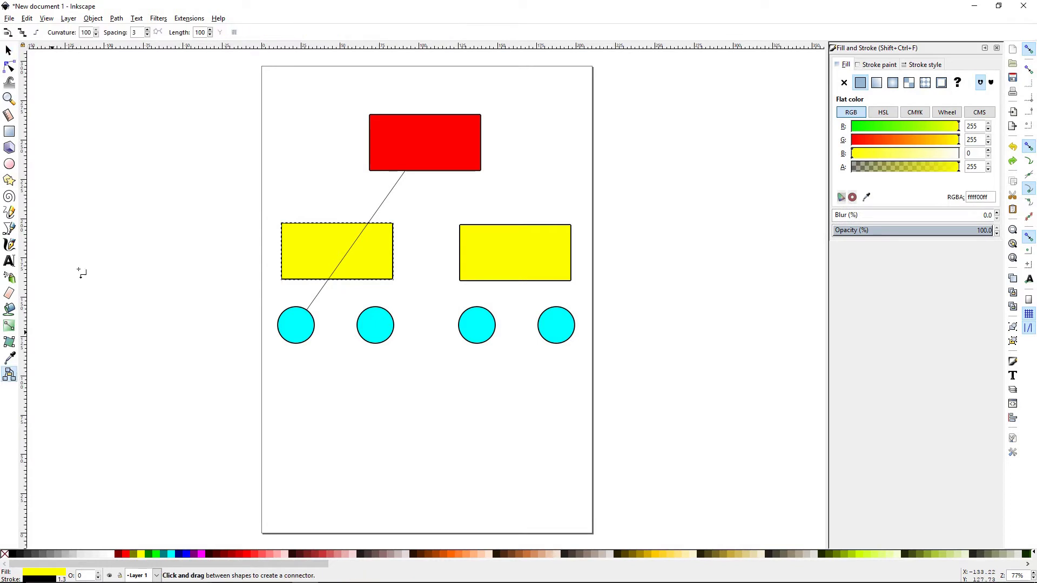
- Make connectors avoid the left yellow rectangle, widen spacing, and shift the red rectangle left
{"action": "left_click", "coordinate": [8, 33]}
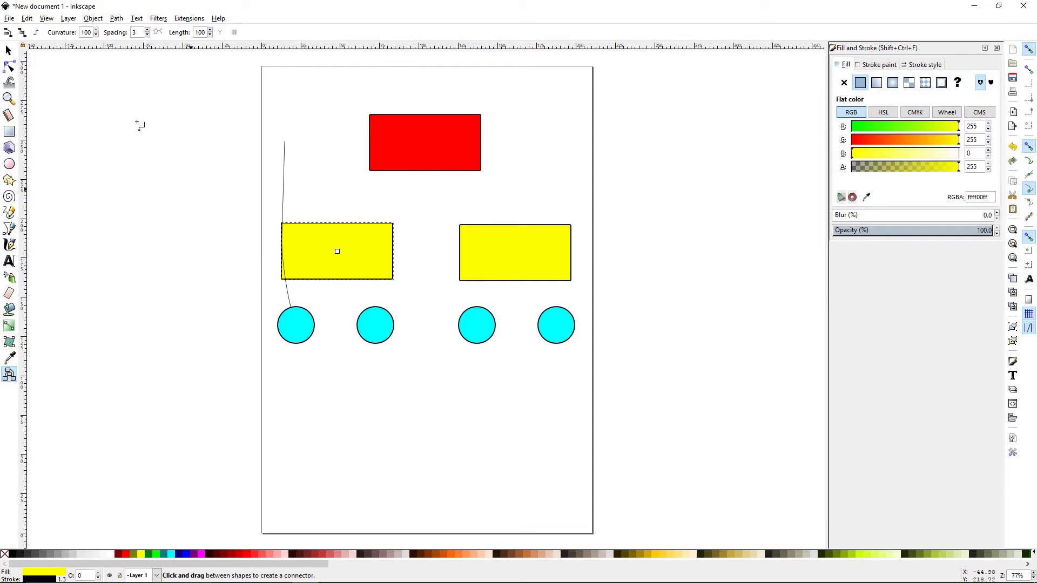
{"action": "left_click", "coordinate": [147, 30]}
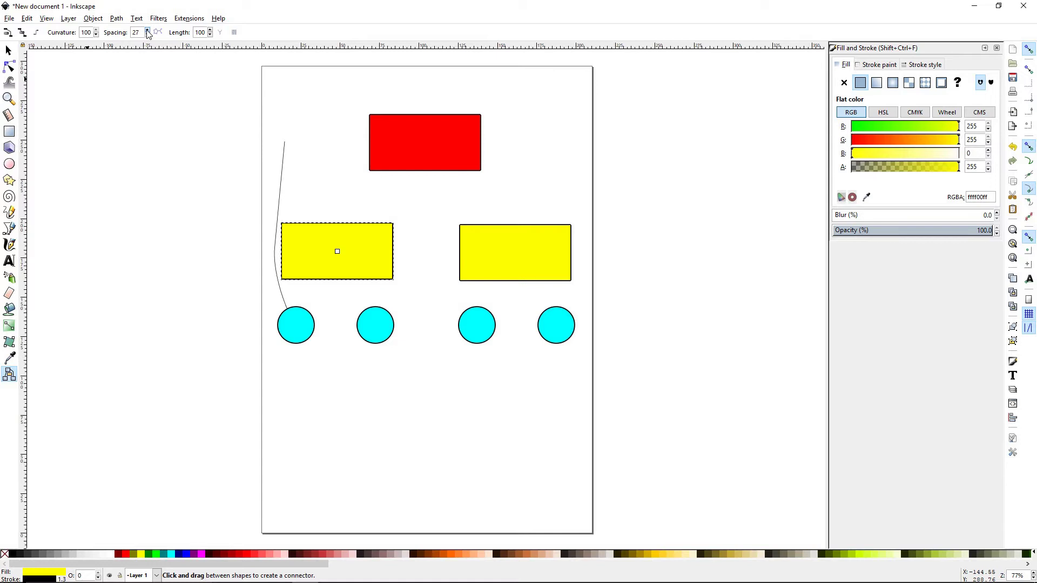
{"action": "left_click", "coordinate": [8, 50]}
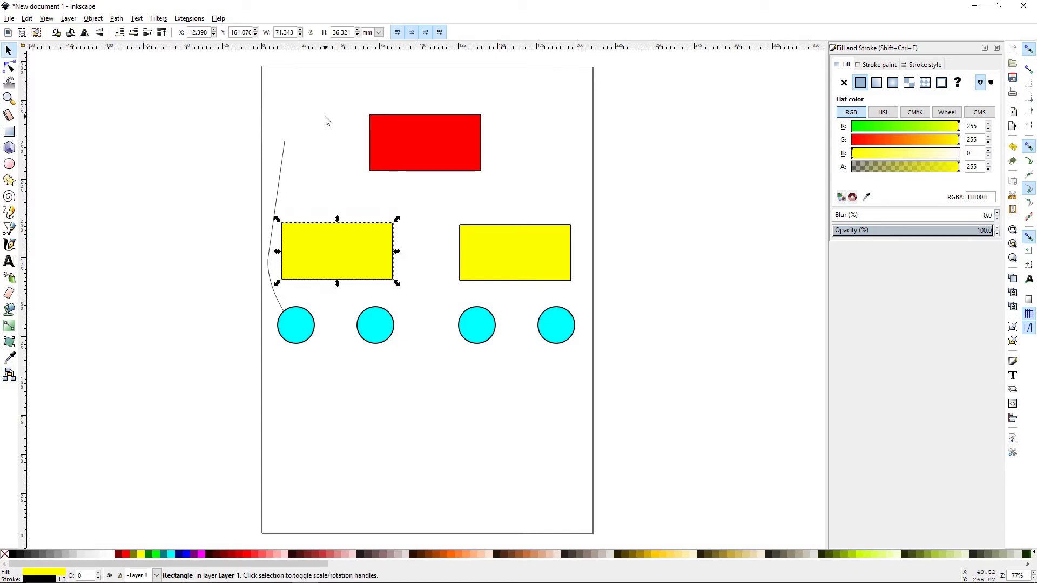
{"action": "left_click_drag", "start_coordinate": [409, 131], "coordinate": [382, 148]}
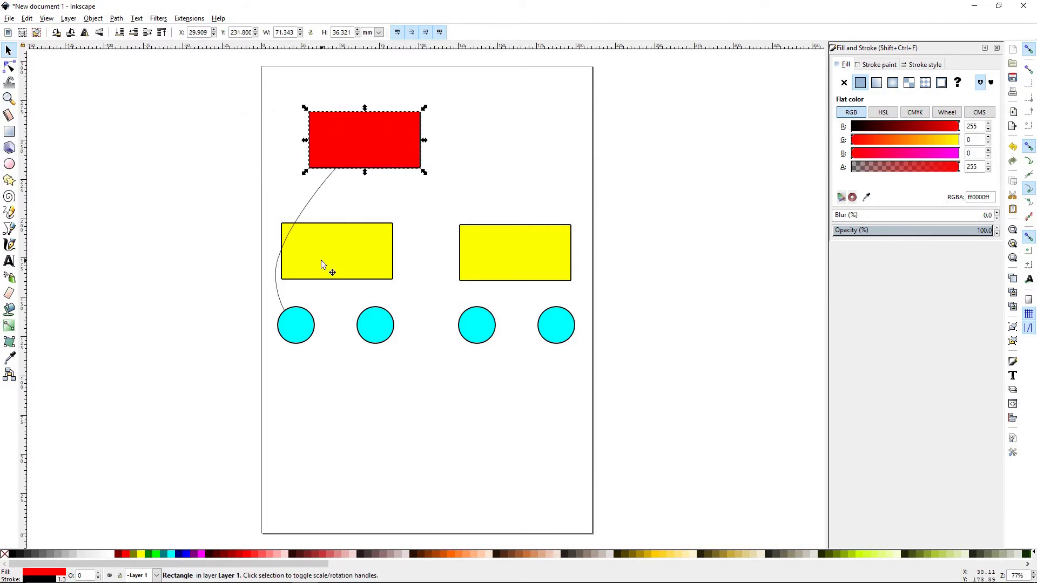
- Raise connector spacing to 100 and move the red rectangle further left
{"action": "left_click", "coordinate": [10, 374]}
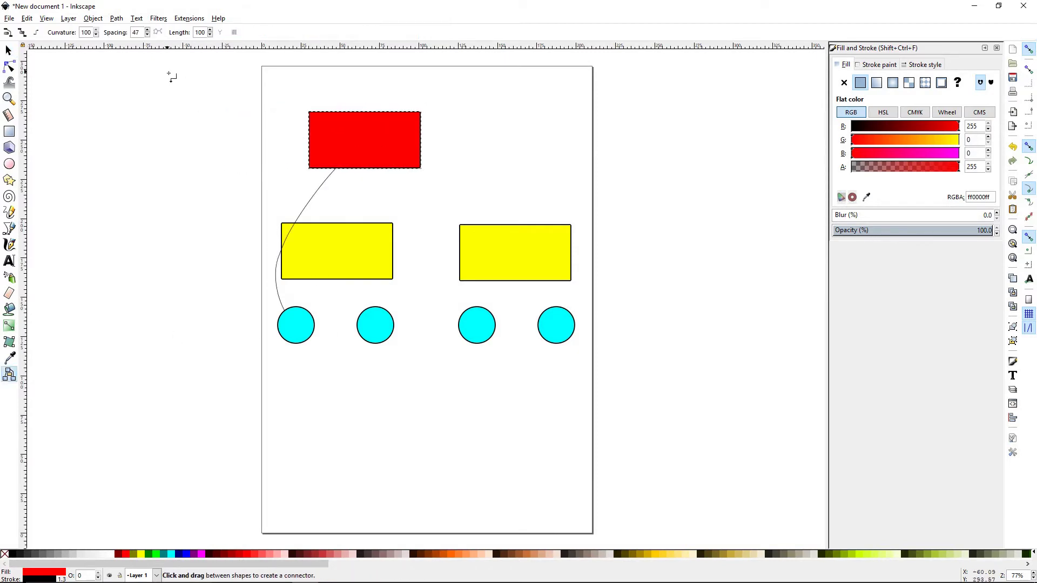
{"action": "left_click", "coordinate": [148, 30]}
{"action": "left_click", "coordinate": [148, 31]}
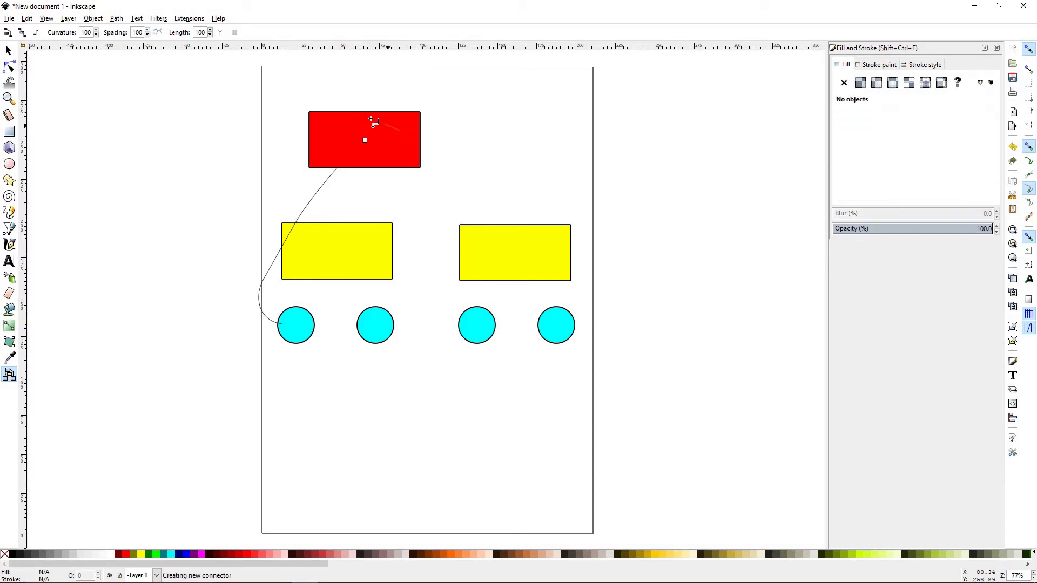
{"action": "left_click_drag", "start_coordinate": [367, 132], "coordinate": [315, 139]}
{"action": "left_click", "coordinate": [8, 51]}
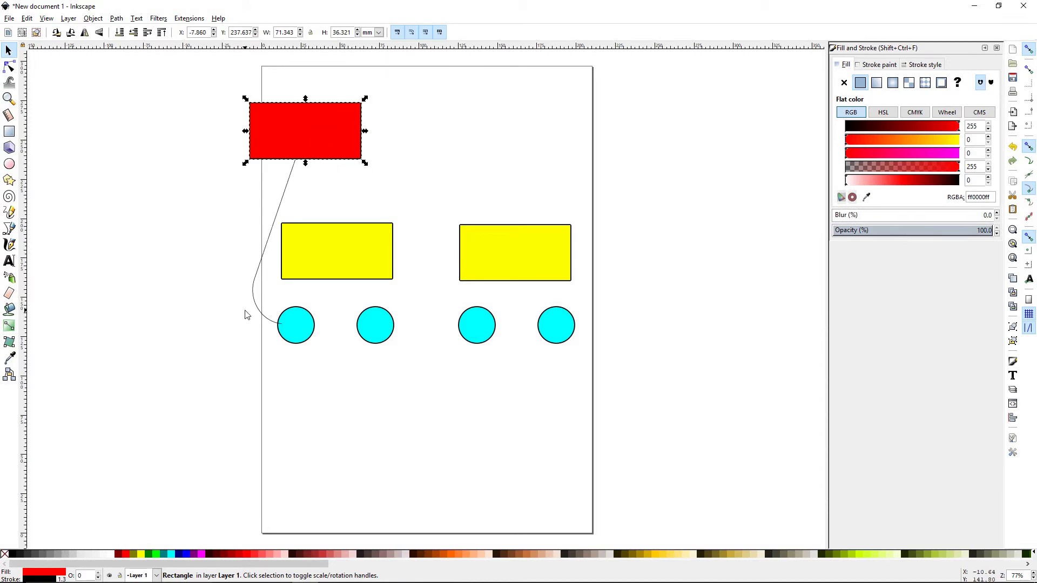
{"action": "left_click", "coordinate": [9, 374]}
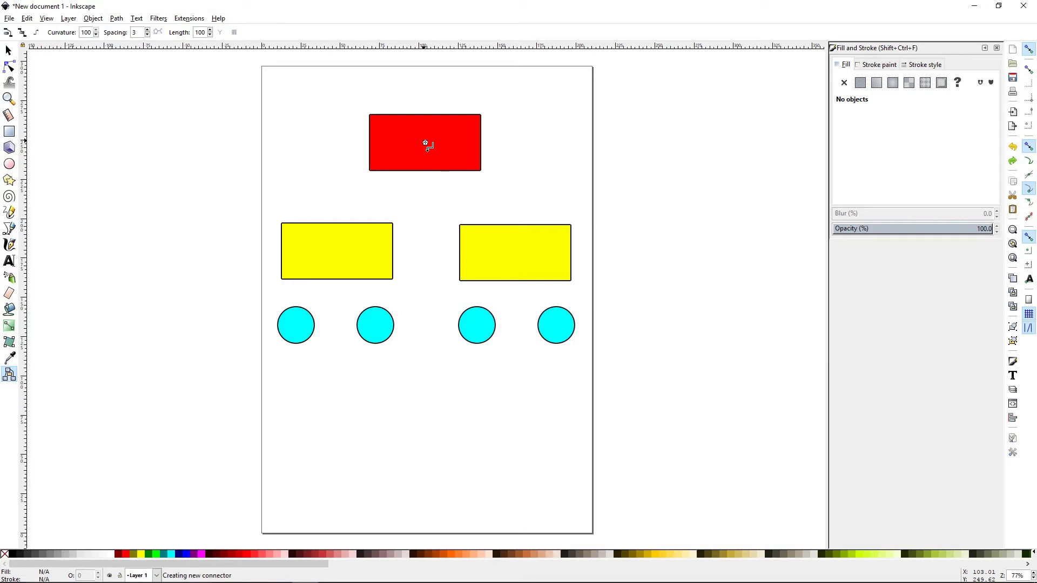
- Connect the red rectangle to both yellow rectangles, and each yellow rectangle to two circles
{"action": "left_click_drag", "start_coordinate": [425, 144], "coordinate": [339, 252]}
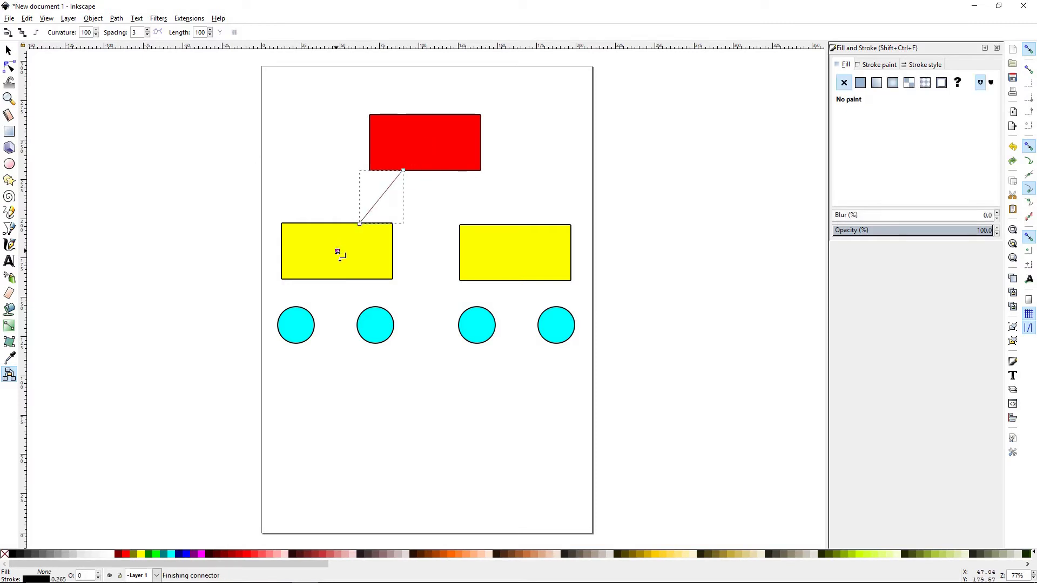
{"action": "left_click_drag", "start_coordinate": [426, 143], "coordinate": [517, 254]}
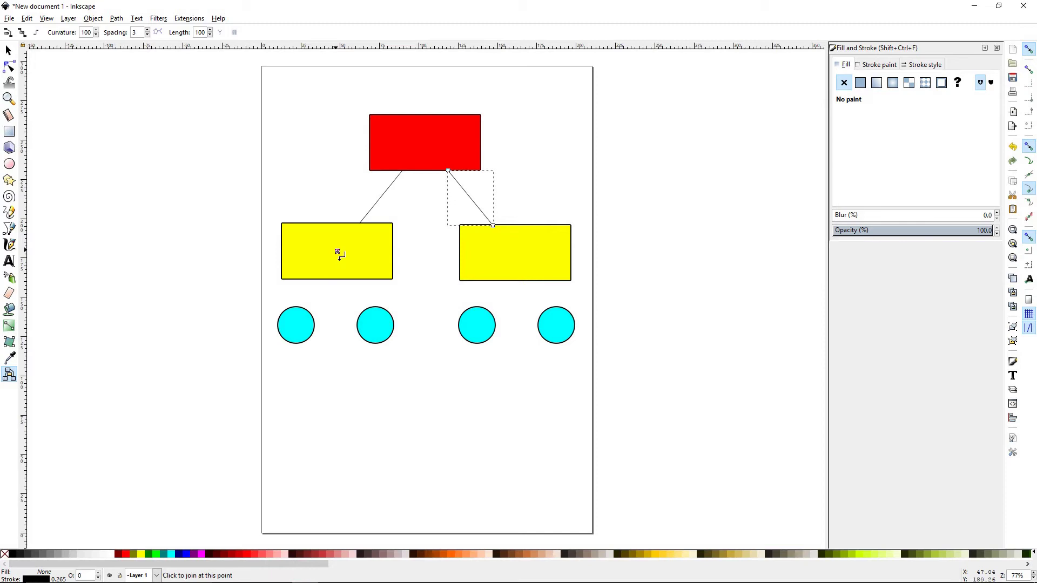
{"action": "left_click_drag", "start_coordinate": [337, 252], "coordinate": [297, 327]}
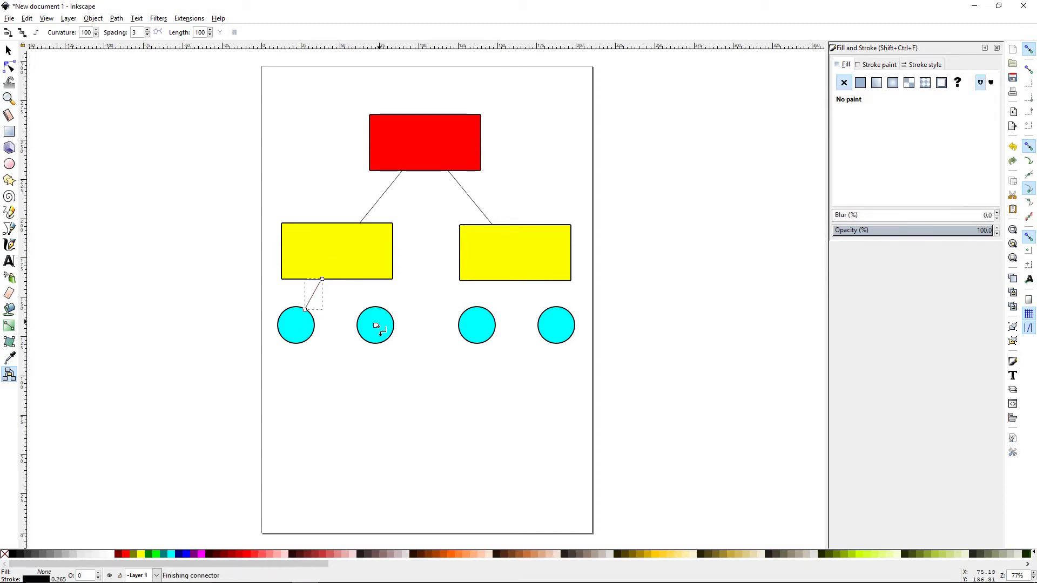
{"action": "left_click_drag", "start_coordinate": [337, 252], "coordinate": [374, 322]}
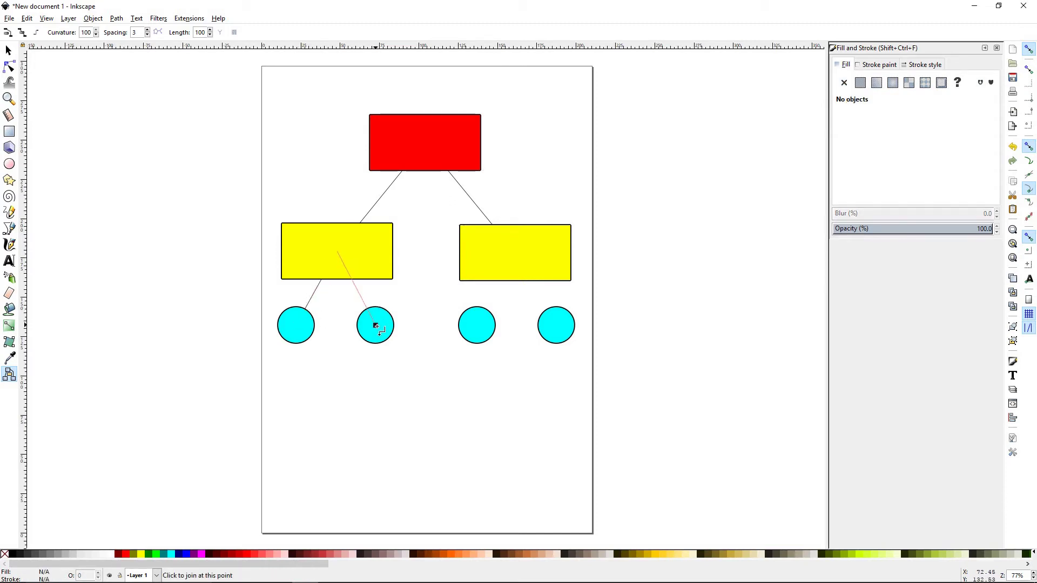
{"action": "mouse_move", "coordinate": [517, 255]}
{"action": "left_mouse_down"}
{"action": "mouse_move", "coordinate": [480, 302]}
{"action": "mouse_move", "coordinate": [477, 324]}
{"action": "left_mouse_up"}
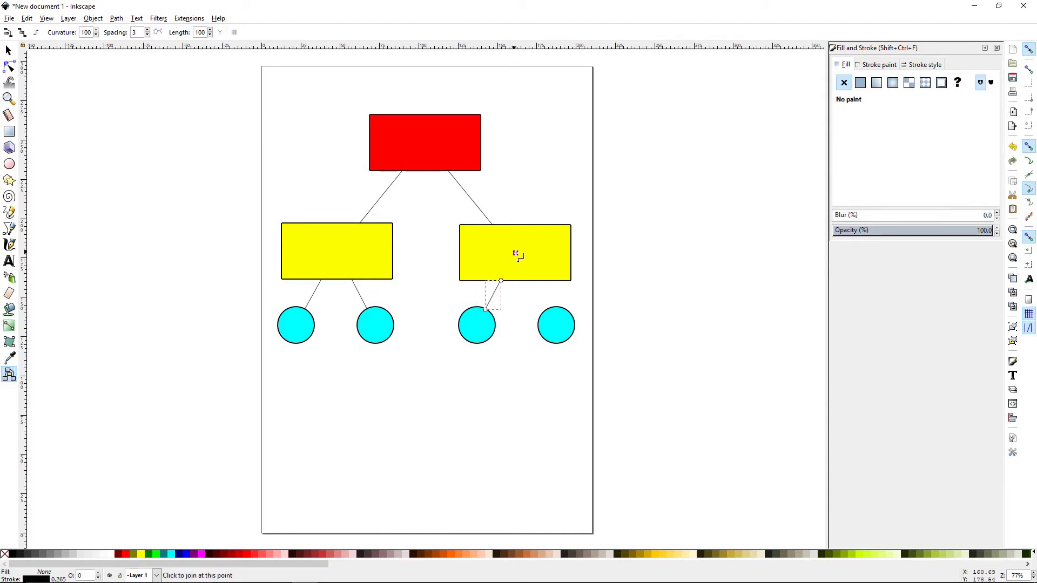
{"action": "left_click_drag", "start_coordinate": [518, 255], "coordinate": [557, 327]}
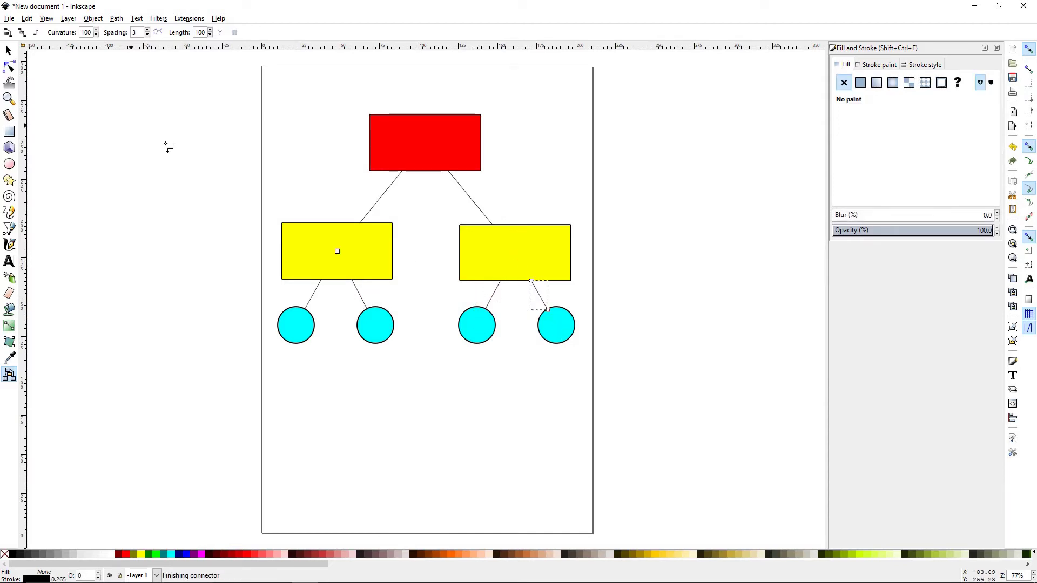
- Delete the connector to the fourth circle, then restore it with undo
{"action": "left_click", "coordinate": [8, 51]}
{"action": "left_click", "coordinate": [110, 241]}
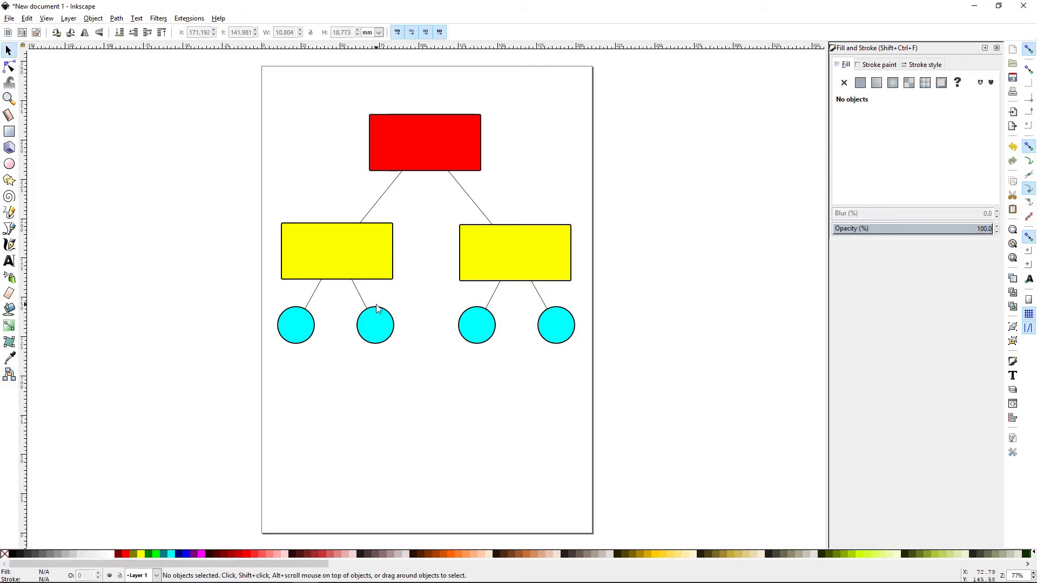
{"action": "left_click", "coordinate": [543, 299]}
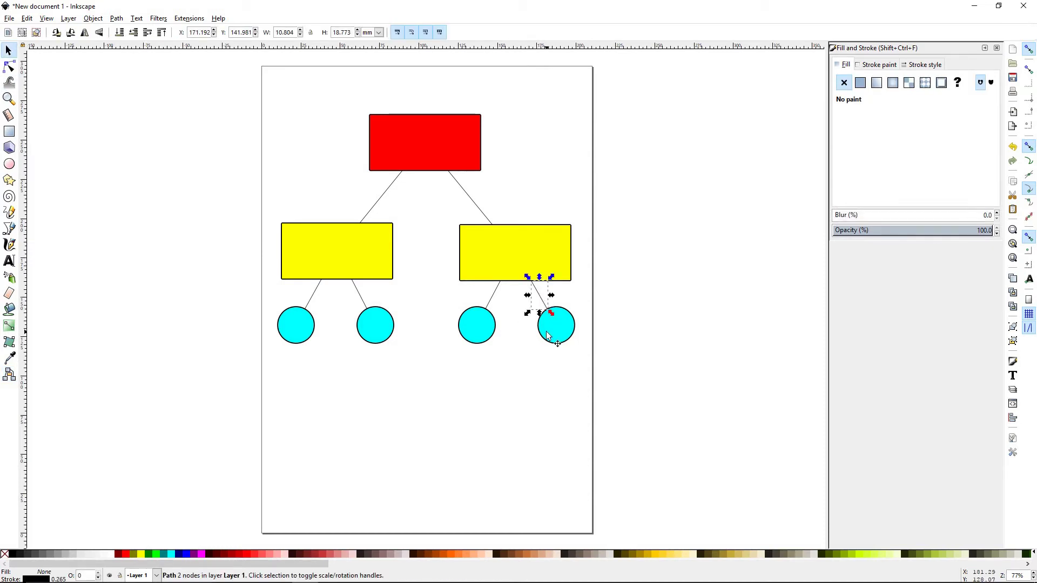
{"action": "key", "text": "Delete"}
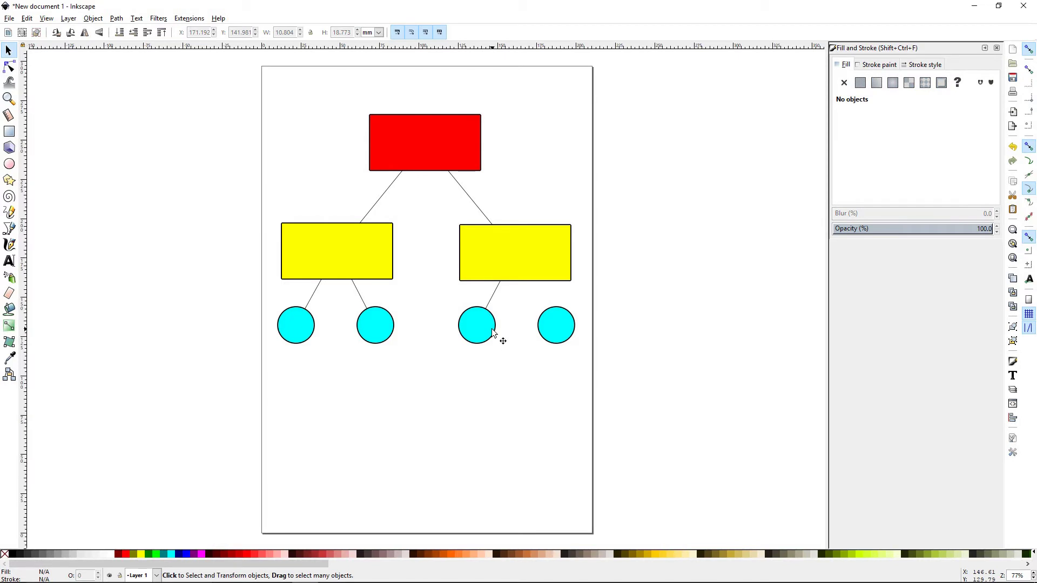
{"action": "key", "text": "ctrl+z"}
- Scatter the four circles and both yellow rectangles to new positions across the page
{"action": "left_click", "coordinate": [561, 332]}
{"action": "left_click_drag", "start_coordinate": [561, 332], "coordinate": [658, 394]}
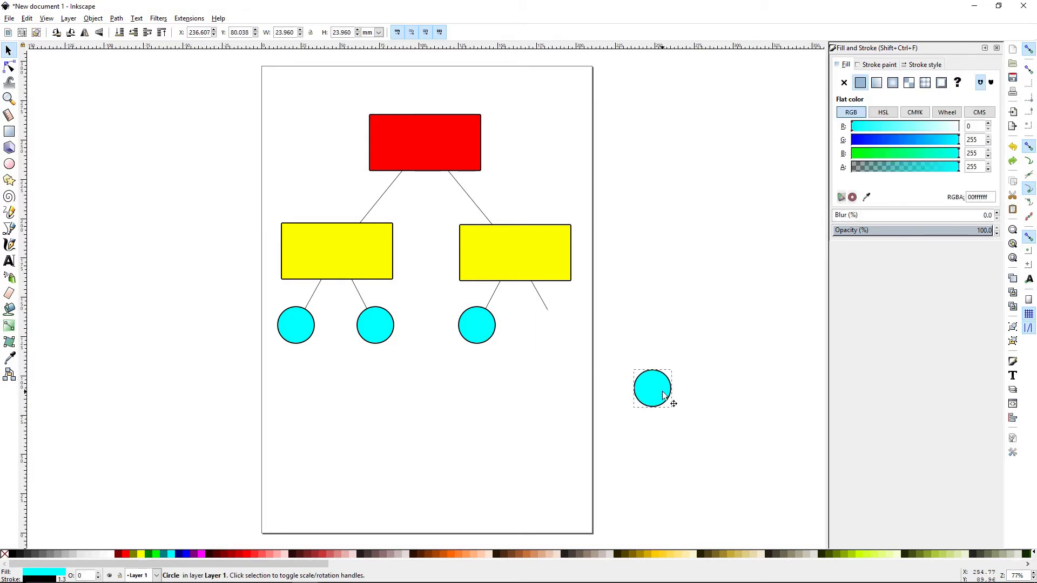
{"action": "left_click_drag", "start_coordinate": [478, 335], "coordinate": [471, 429]}
{"action": "left_click_drag", "start_coordinate": [378, 327], "coordinate": [529, 360]}
{"action": "left_click_drag", "start_coordinate": [302, 330], "coordinate": [159, 364]}
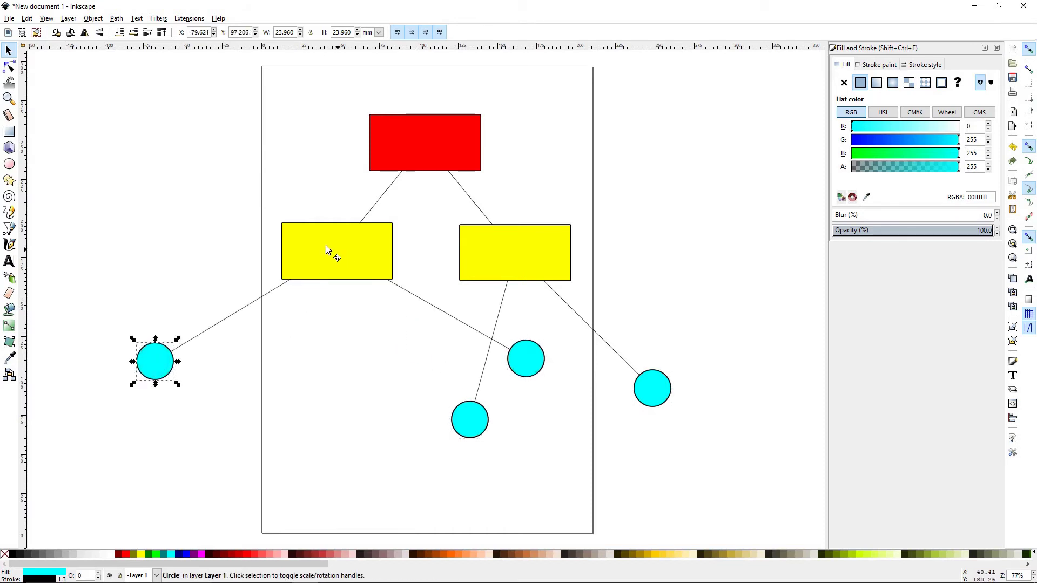
{"action": "left_click_drag", "start_coordinate": [355, 260], "coordinate": [192, 209]}
{"action": "left_click_drag", "start_coordinate": [509, 253], "coordinate": [587, 234]}
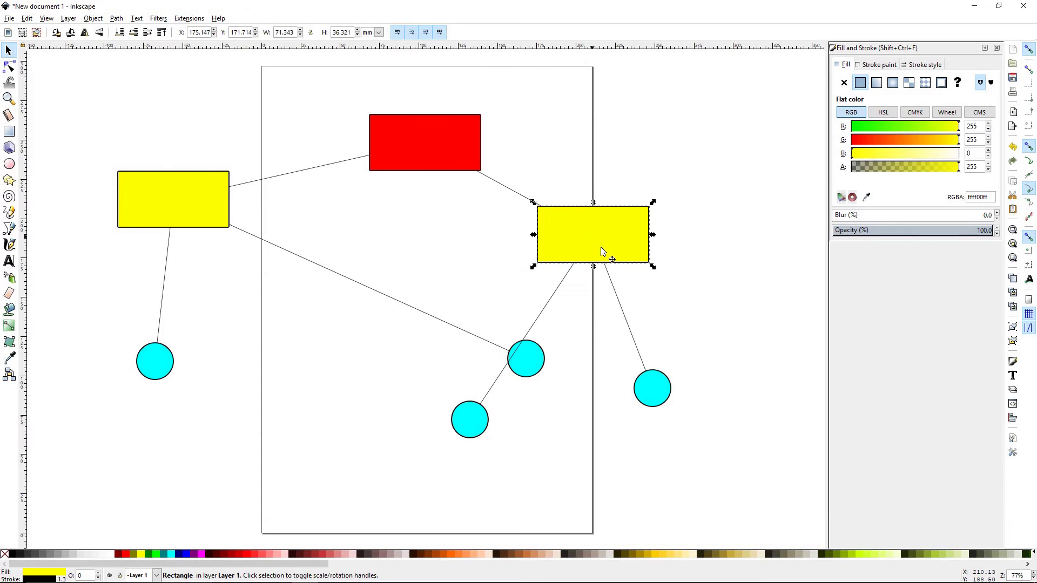
{"action": "left_click_drag", "start_coordinate": [537, 368], "coordinate": [581, 397]}
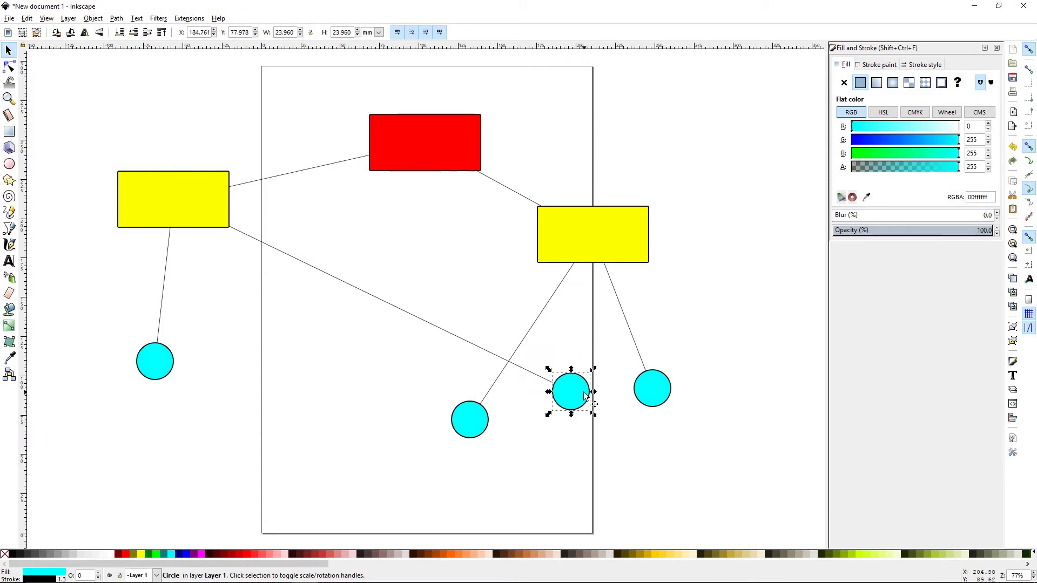
- Reposition the two lower circles near the page's bottom right
{"action": "left_click", "coordinate": [9, 374]}
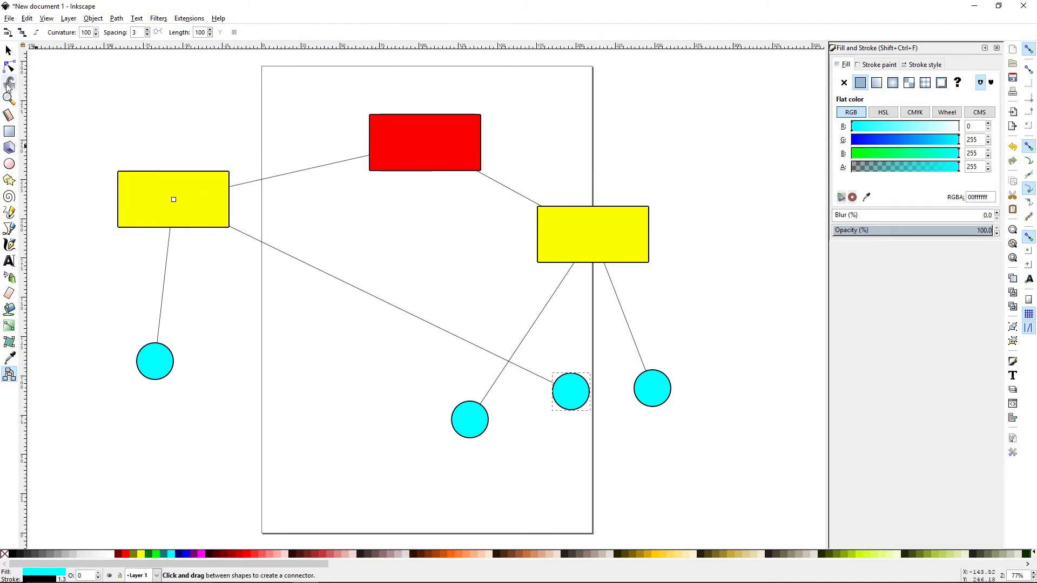
{"action": "key", "text": "s"}
{"action": "left_click_drag", "start_coordinate": [567, 400], "coordinate": [546, 429]}
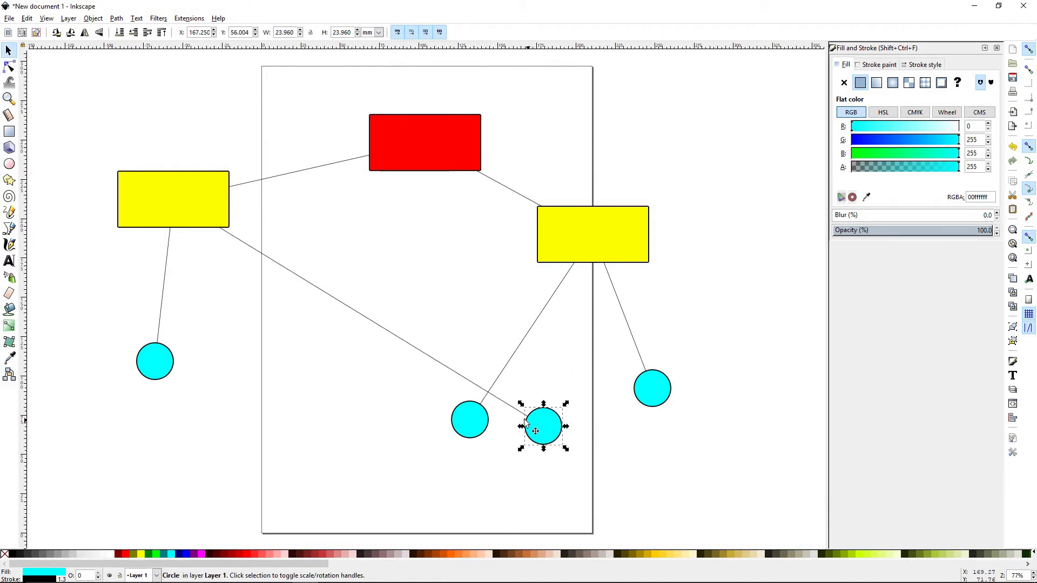
{"action": "left_click_drag", "start_coordinate": [552, 425], "coordinate": [541, 405]}
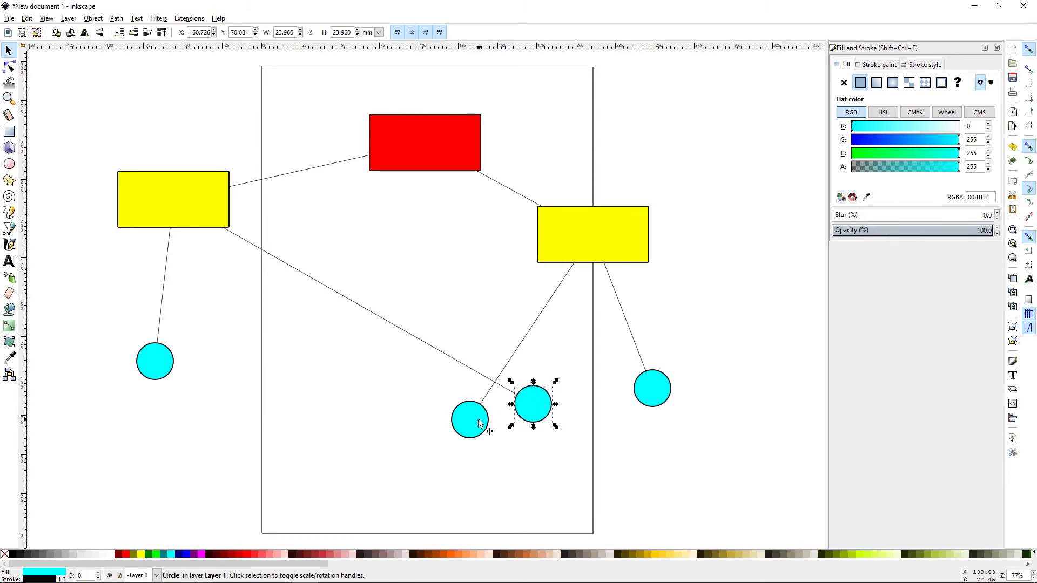
{"action": "left_click_drag", "start_coordinate": [489, 427], "coordinate": [513, 481]}
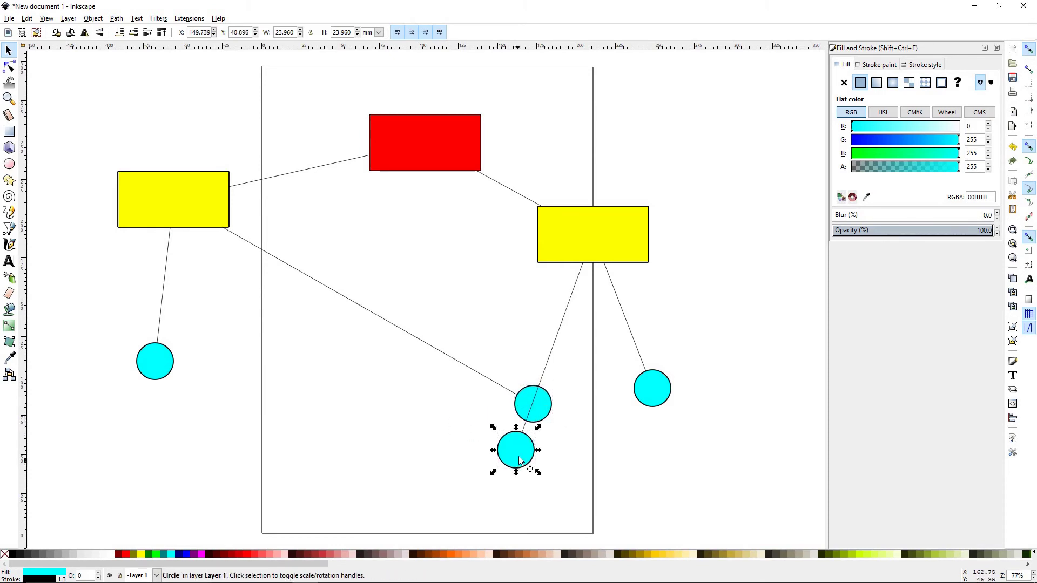
- Set the upper circle to be avoided by connectors, then back to ignored
{"action": "left_click", "coordinate": [546, 409]}
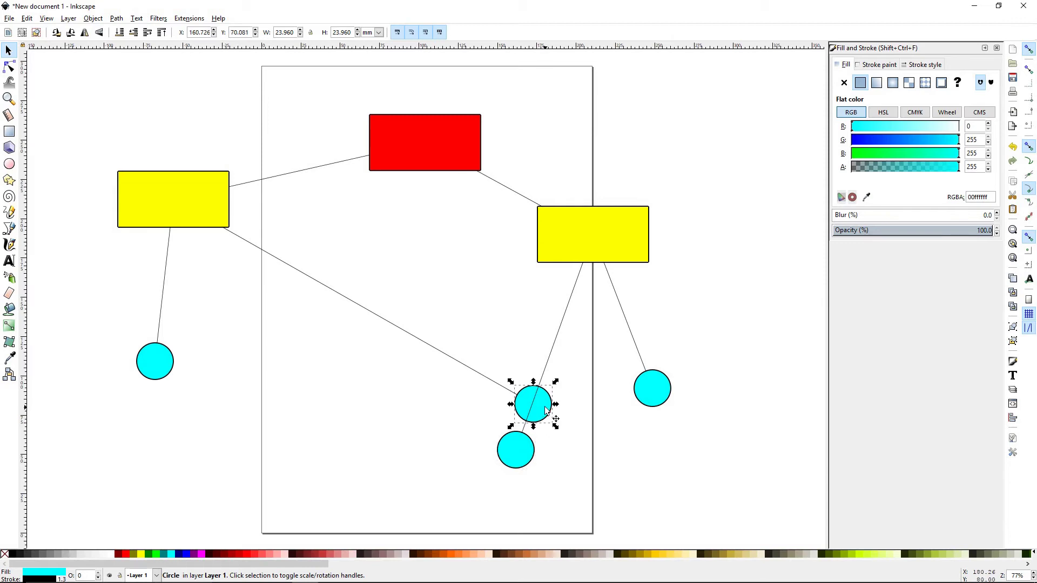
{"action": "left_click", "coordinate": [12, 377]}
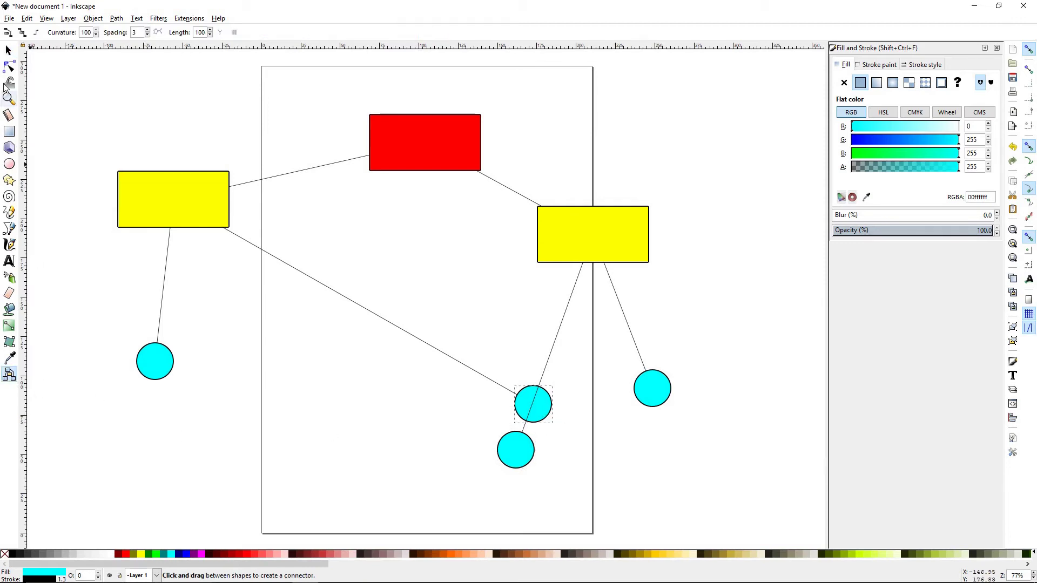
{"action": "left_click", "coordinate": [8, 34]}
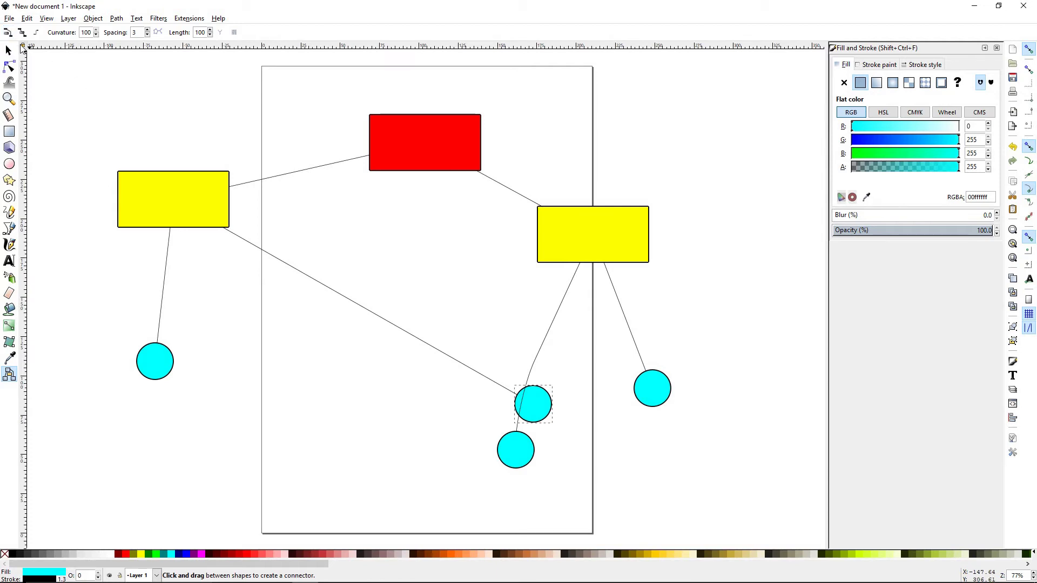
{"action": "left_click", "coordinate": [22, 33]}
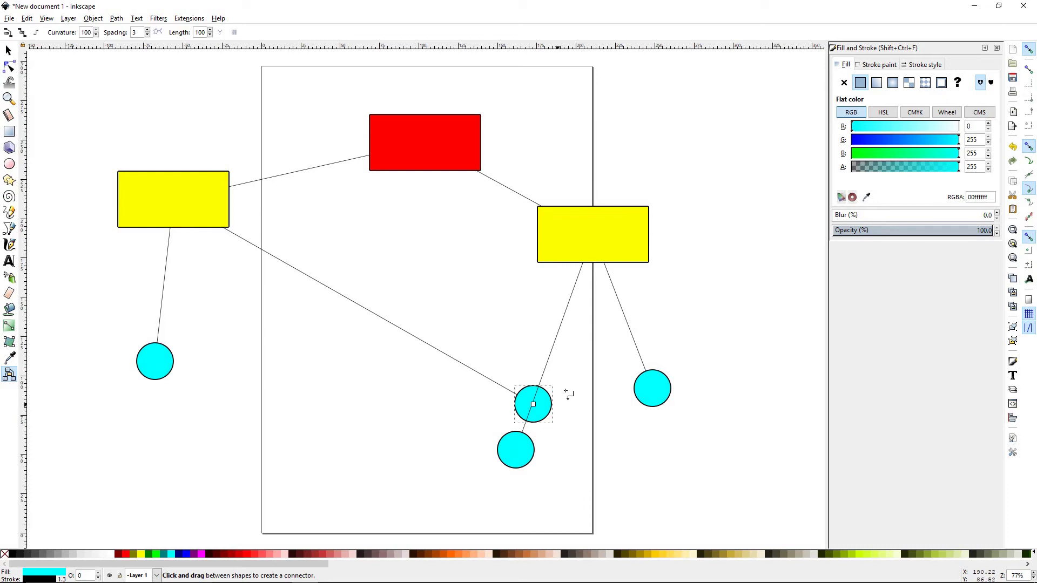
- Move that circle up-left to the middle of the page
{"action": "left_click", "coordinate": [9, 50]}
{"action": "left_click_drag", "start_coordinate": [551, 405], "coordinate": [431, 362]}
{"action": "left_click", "coordinate": [9, 374]}
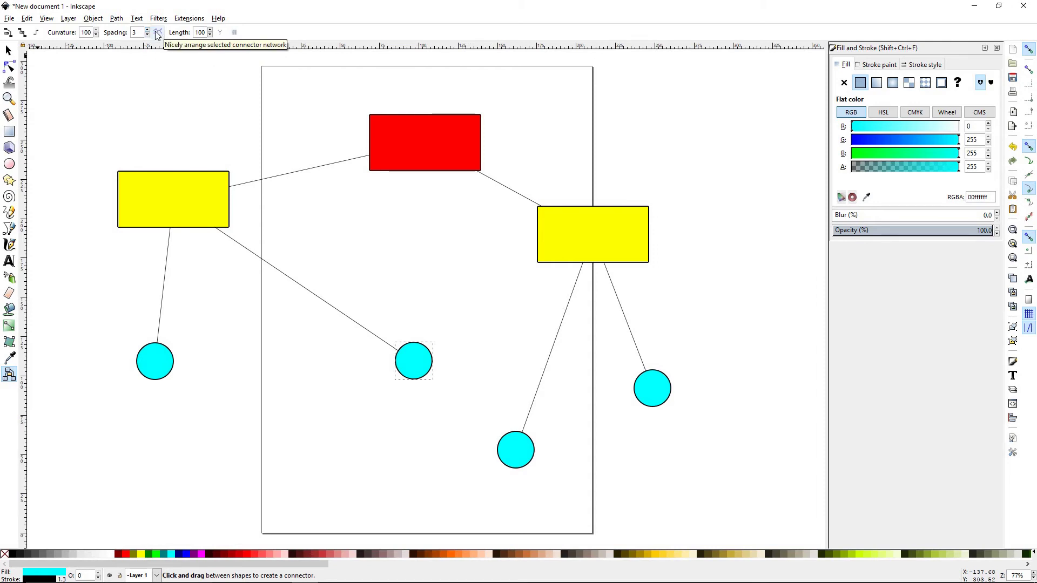
- Select every shape and connector and apply the Nicely arrange layout
{"action": "left_click", "coordinate": [8, 50]}
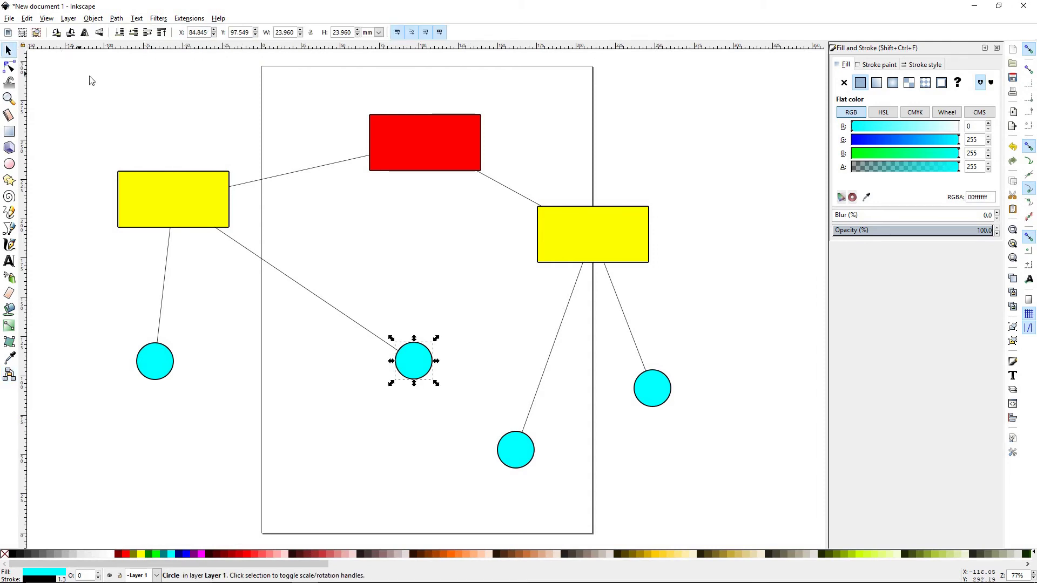
{"action": "key", "text": "ctrl+a"}
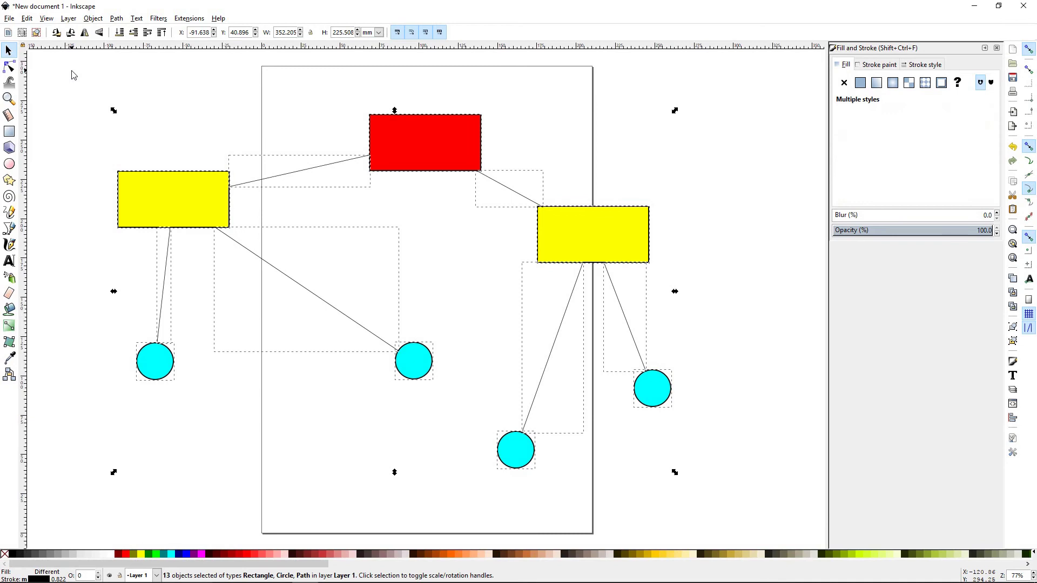
{"action": "left_click", "coordinate": [9, 376]}
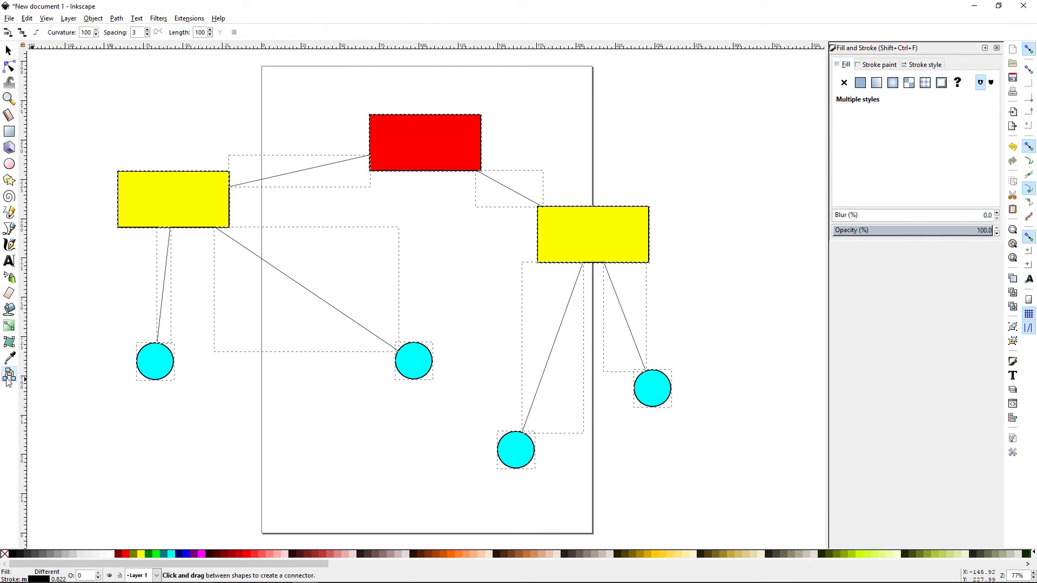
{"action": "left_click", "coordinate": [158, 33]}
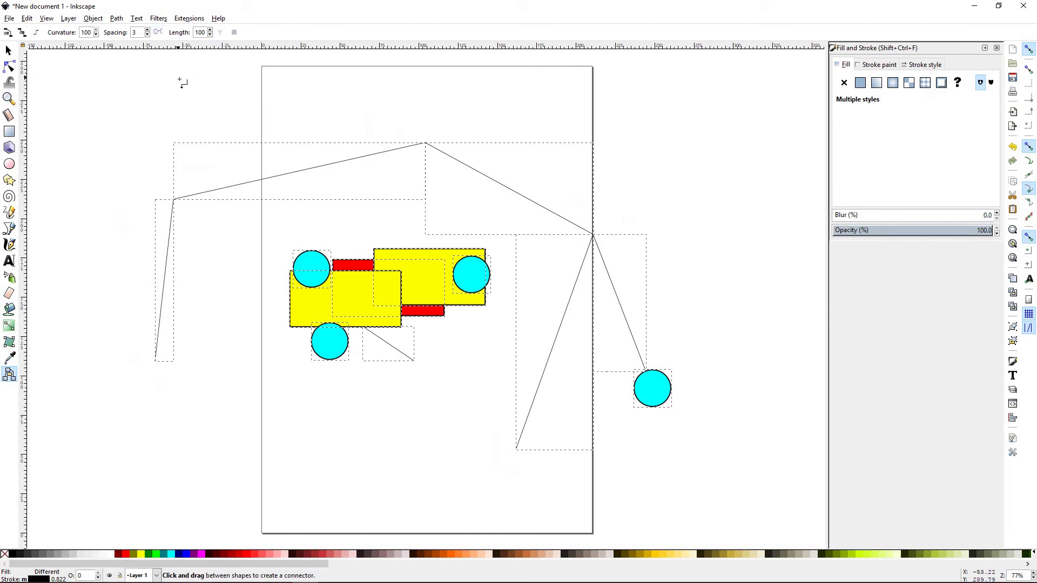
- Deselect and undo the overlapping automatic layout
{"action": "key", "text": "s"}
{"action": "left_click", "coordinate": [148, 95]}
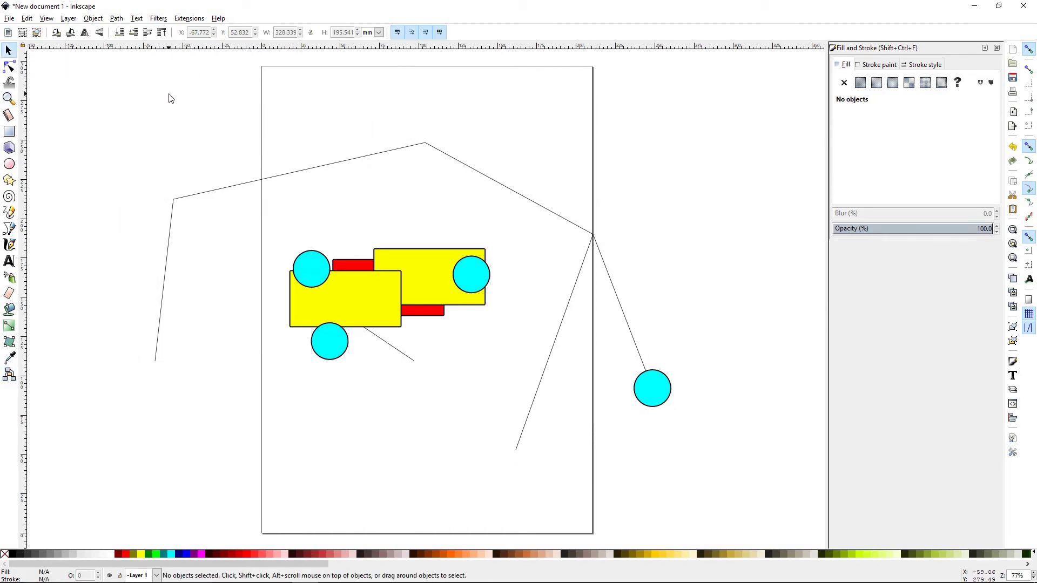
{"action": "left_click", "coordinate": [9, 375]}
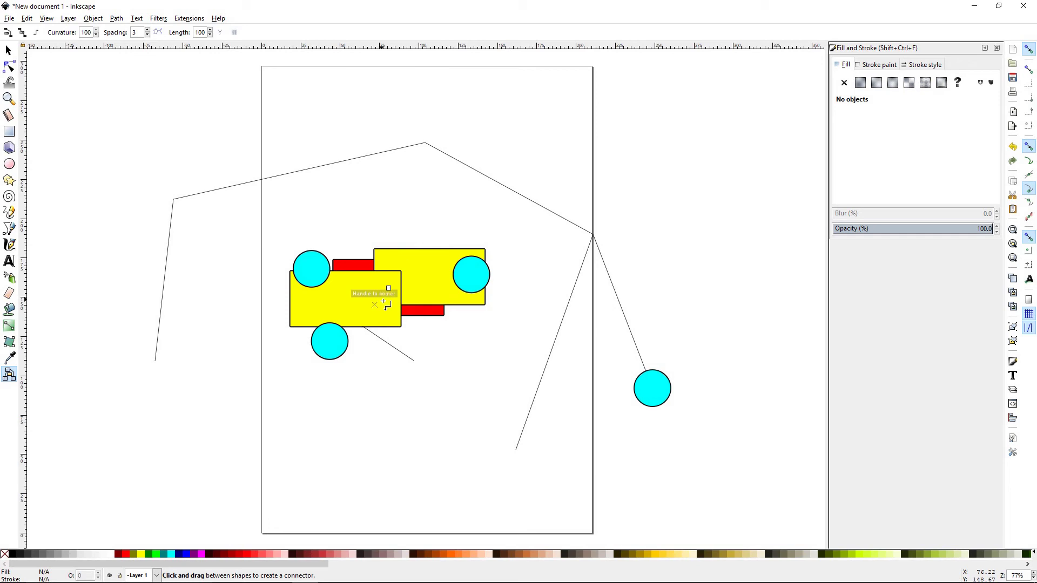
{"action": "key", "text": "ctrl+z"}
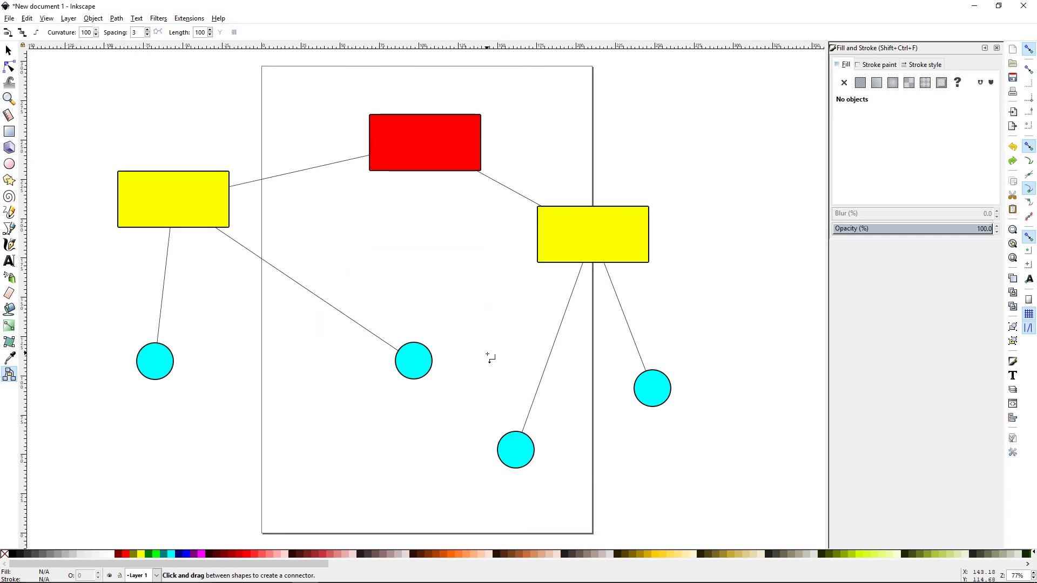
- Select the left yellow rectangle with two circles and apply Nicely arrange twice
{"action": "left_click", "coordinate": [9, 50]}
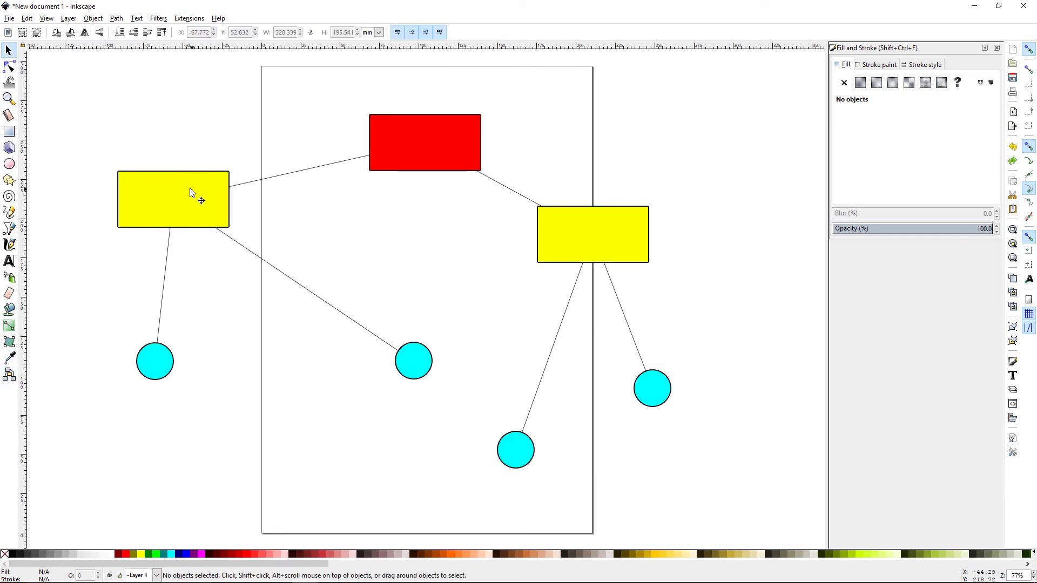
{"action": "left_click", "coordinate": [191, 190]}
{"action": "left_click", "coordinate": [161, 367], "text": "shift"}
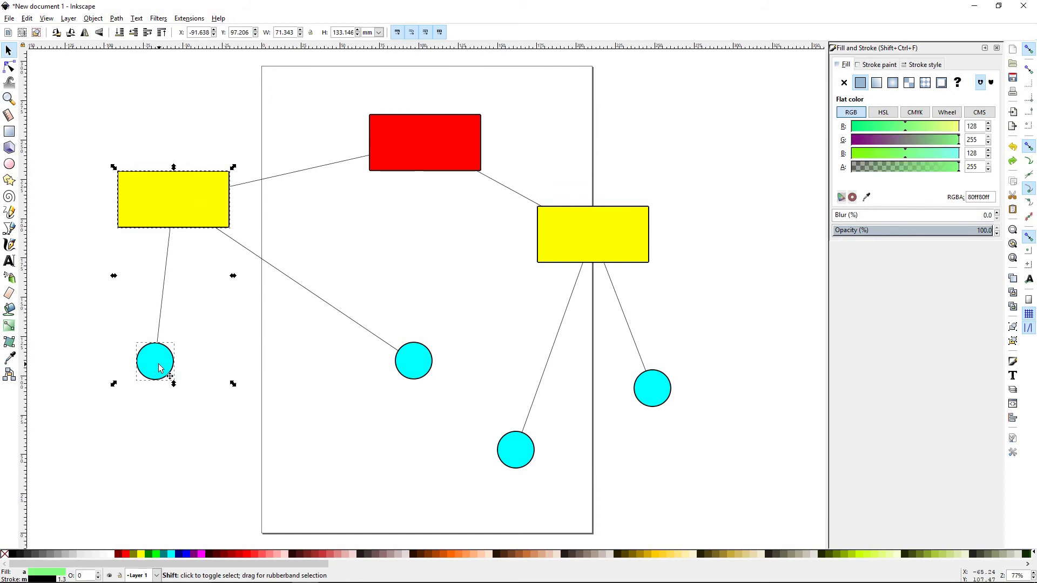
{"action": "left_click", "coordinate": [412, 367], "text": "shift"}
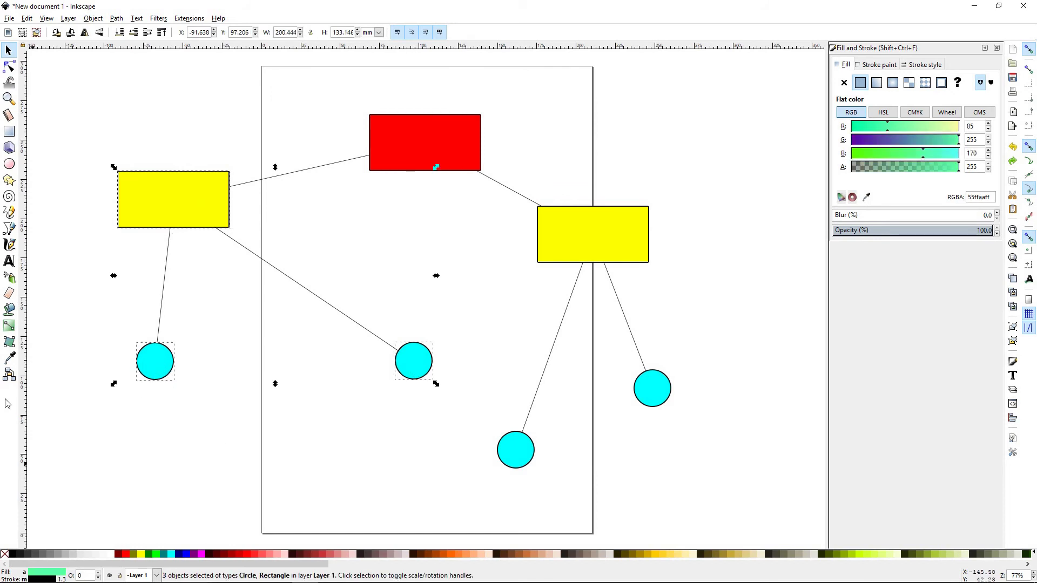
{"action": "left_click", "coordinate": [10, 374]}
{"action": "left_click", "coordinate": [157, 32]}
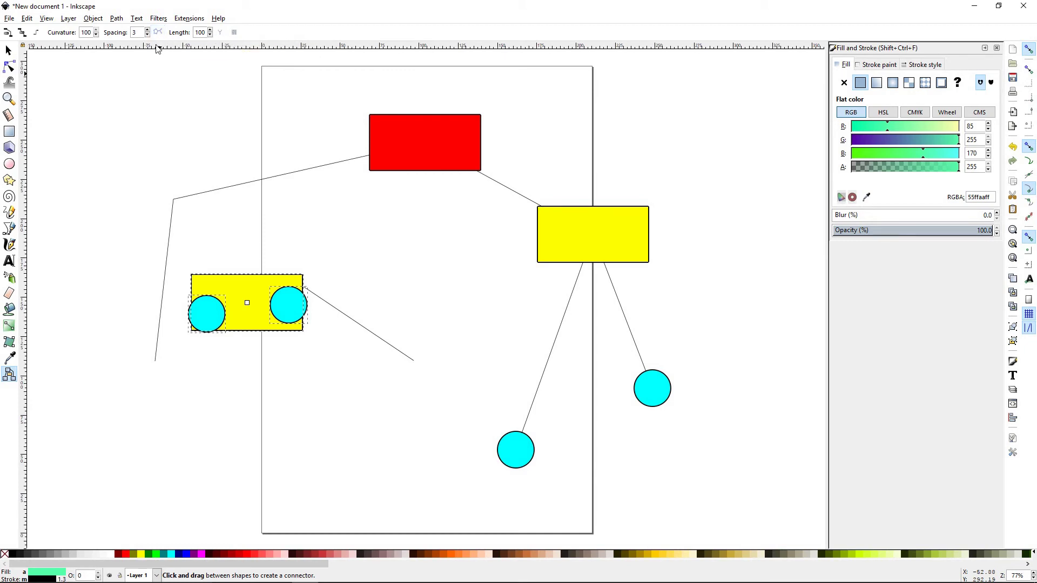
{"action": "left_click", "coordinate": [211, 35]}
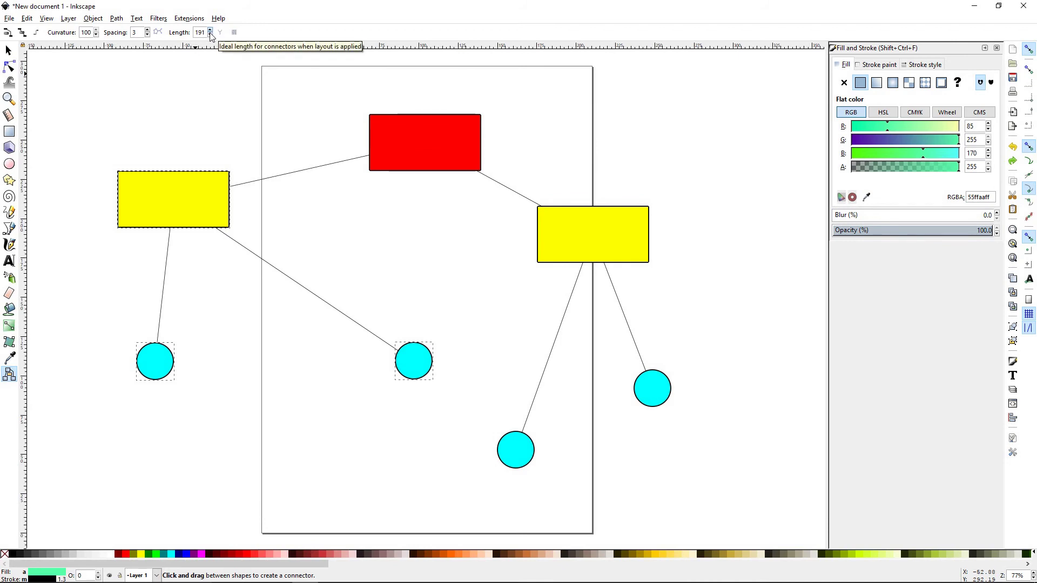
- Increase the ideal connector length, re-arrange the network, and fit the drawing in view
{"action": "left_click", "coordinate": [210, 30]}
{"action": "left_click", "coordinate": [210, 31]}
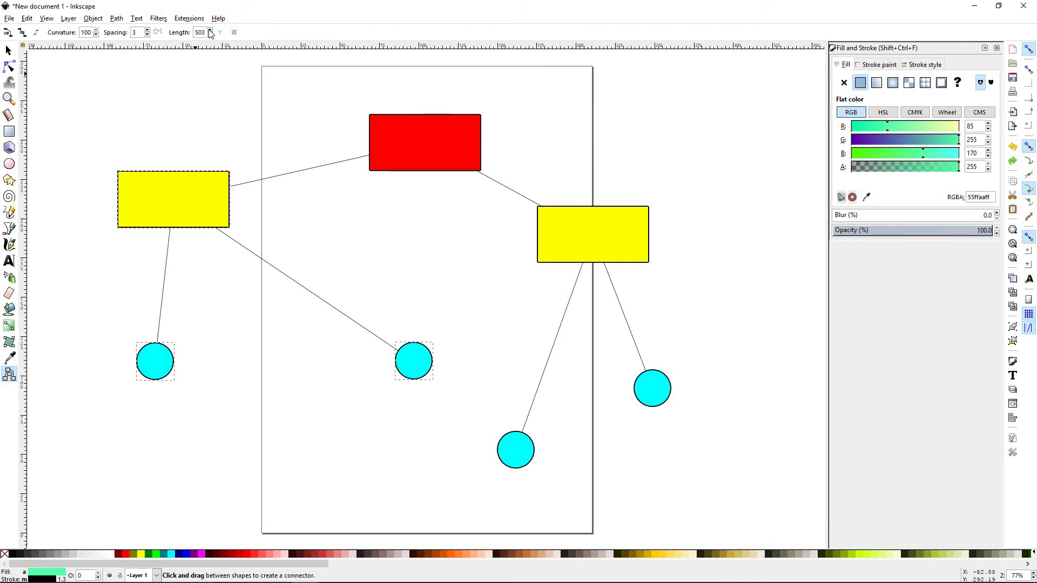
{"action": "left_click", "coordinate": [158, 33]}
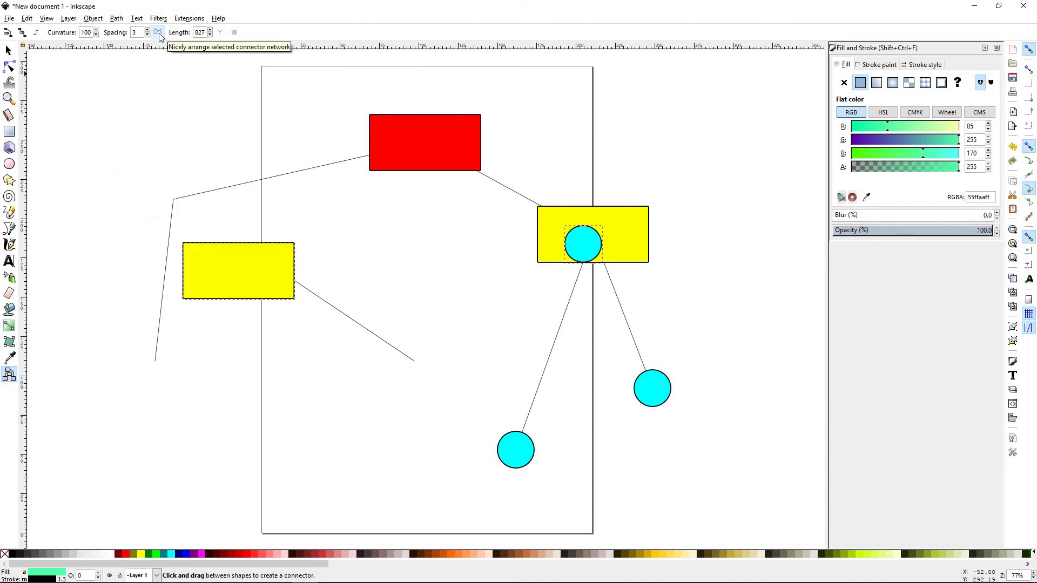
{"action": "left_click", "coordinate": [9, 50]}
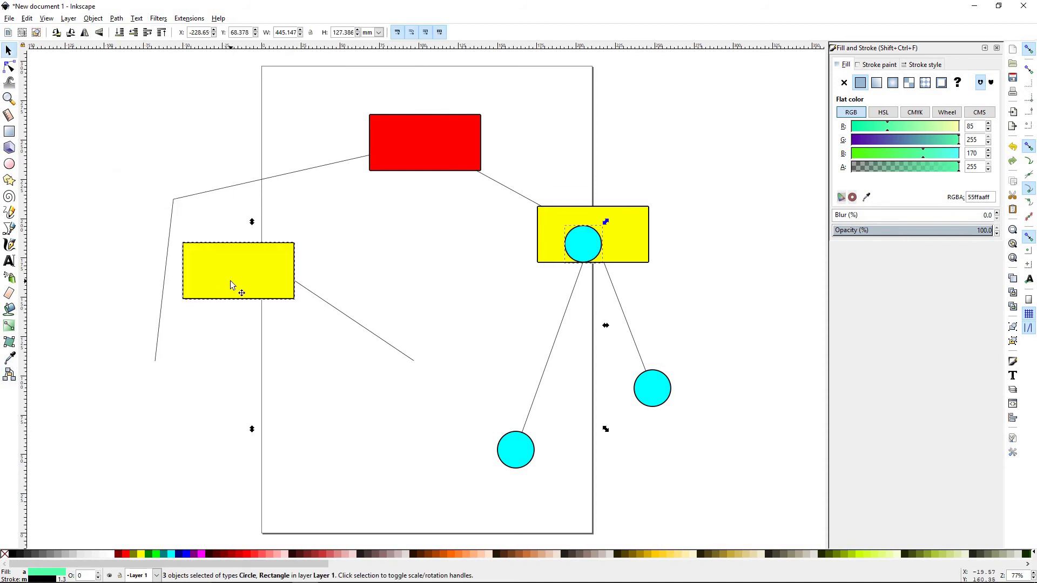
{"action": "left_click_drag", "start_coordinate": [230, 285], "coordinate": [234, 248]}
{"action": "scroll", "coordinate": [234, 361], "scroll_direction": "down", "scroll_amount": 5}
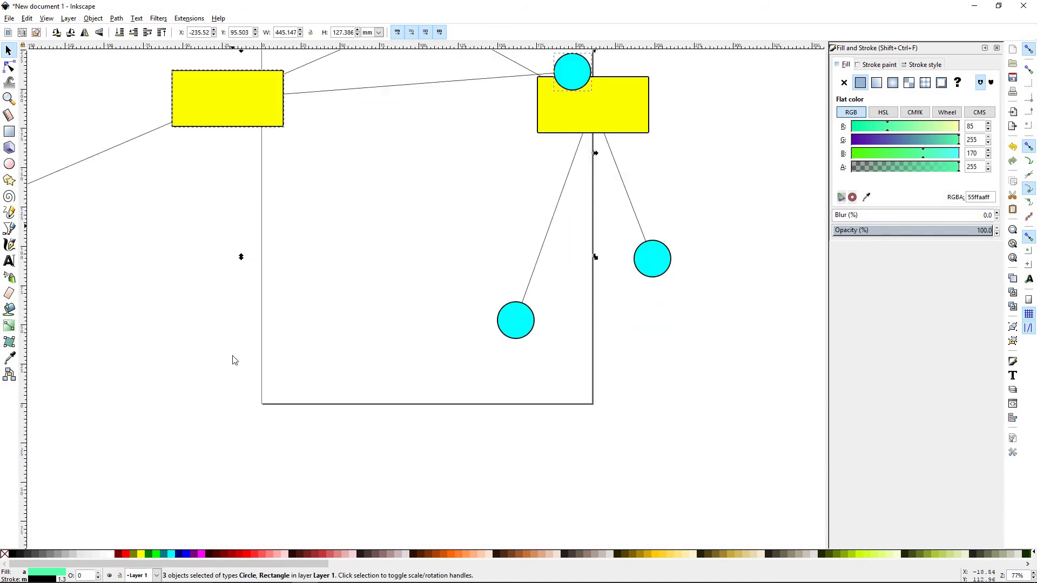
{"action": "scroll", "coordinate": [234, 361], "scroll_direction": "up", "scroll_amount": 3}
{"action": "key", "text": "4"}
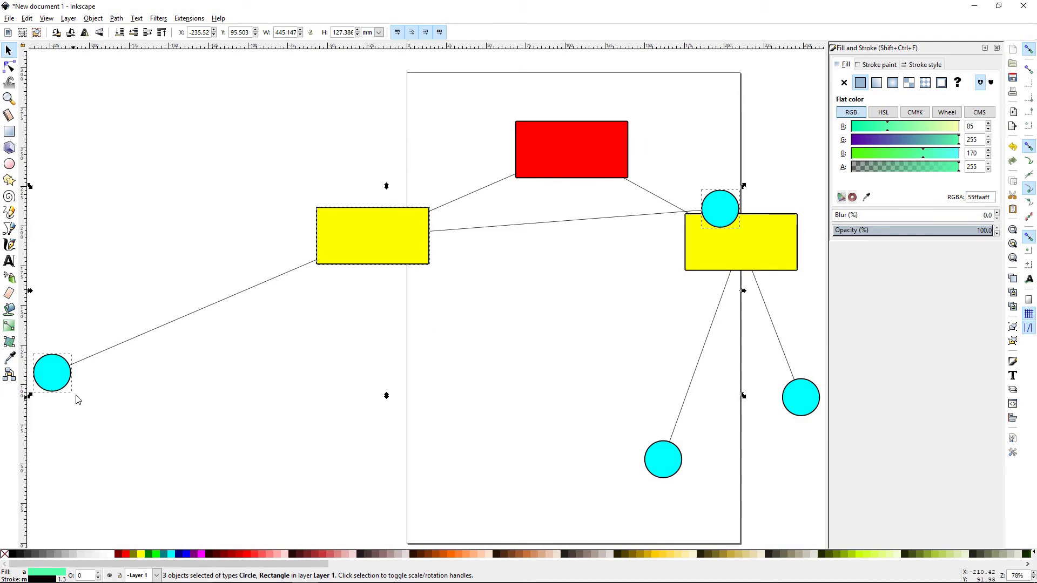
{"action": "left_click", "coordinate": [9, 373]}
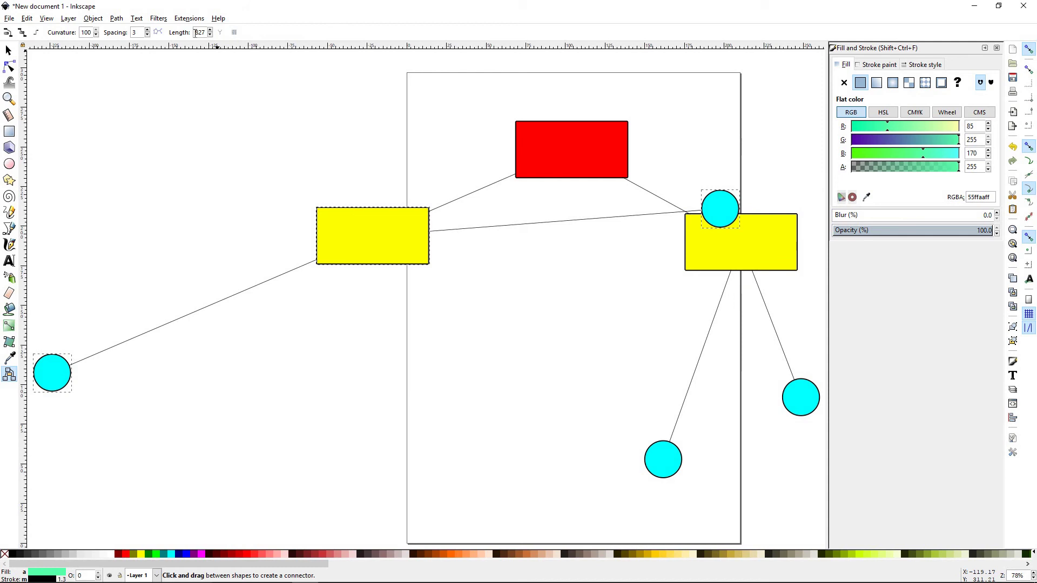
- Lower the ideal length to 193, re-arrange, and enable downward-pointing connectors
{"action": "left_click", "coordinate": [210, 35]}
{"action": "left_click", "coordinate": [209, 34]}
{"action": "left_click", "coordinate": [157, 32]}
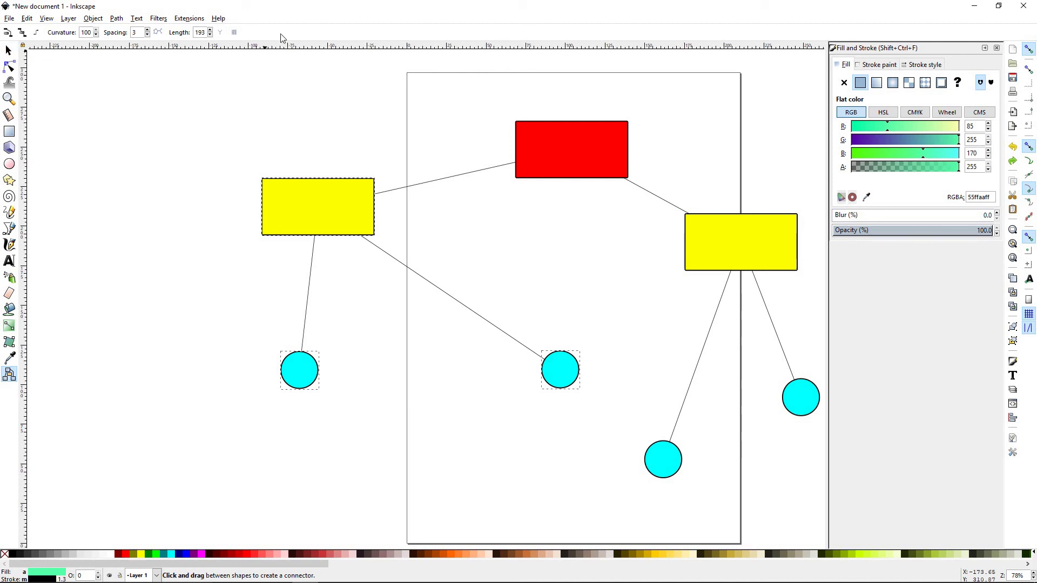
{"action": "left_click", "coordinate": [219, 34]}
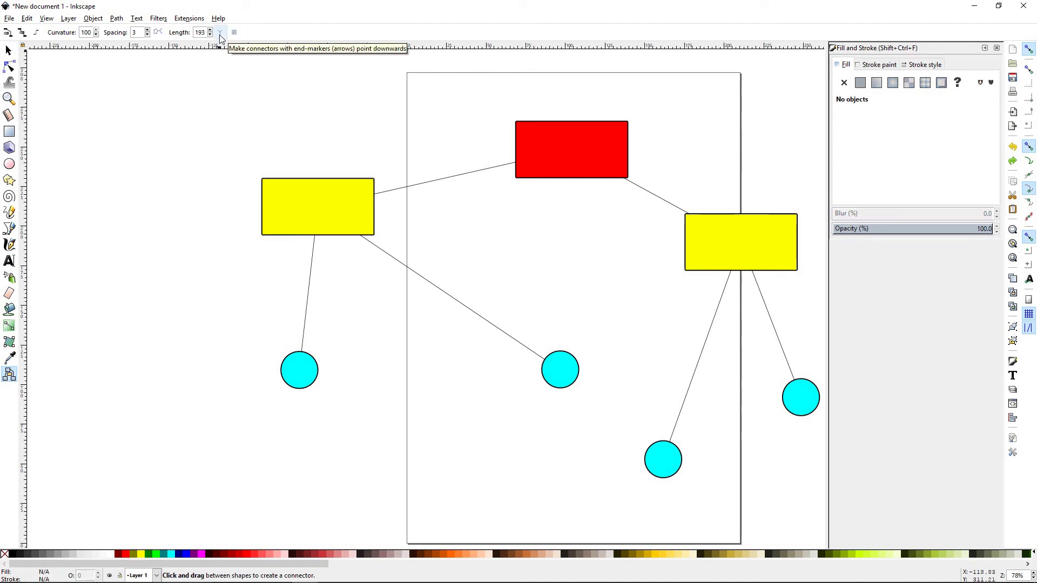
{"action": "left_click", "coordinate": [219, 33]}
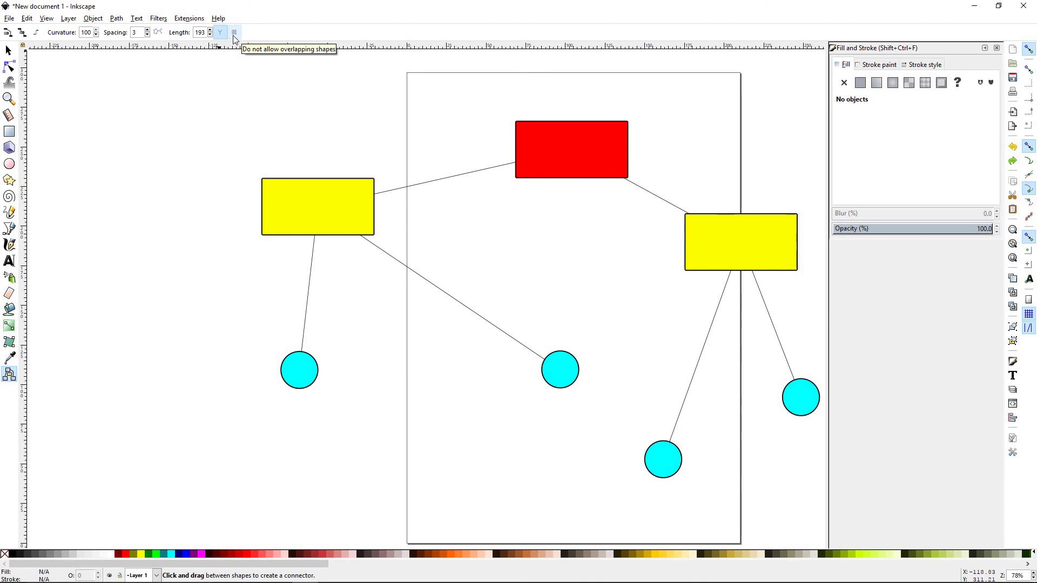
- Select the left yellow rectangle plus the left and middle cyan circles
{"action": "left_click", "coordinate": [9, 51]}
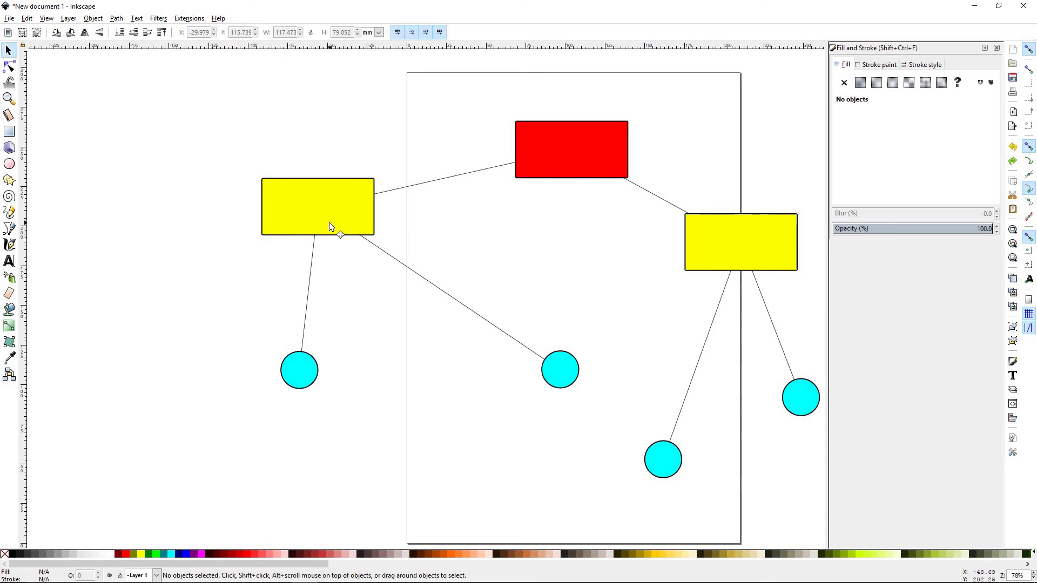
{"action": "left_click", "coordinate": [329, 222]}
{"action": "left_click", "coordinate": [305, 381], "text": "shift"}
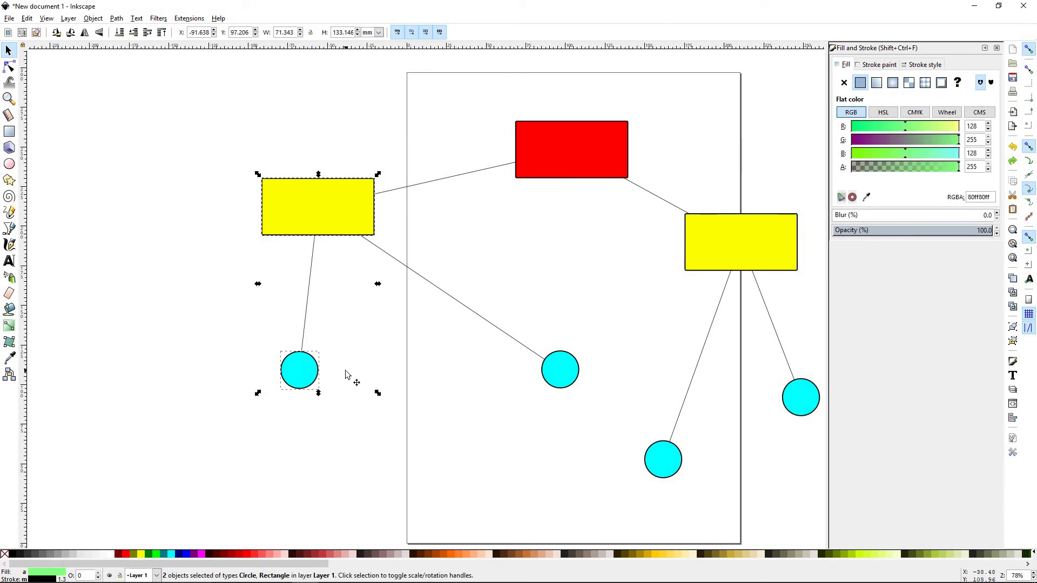
{"action": "left_click", "coordinate": [564, 371], "text": "shift"}
{"action": "key", "text": "o"}
- Enable Remove overlaps, apply Nicely arrange, then undo the arrangement
{"action": "left_click", "coordinate": [234, 33]}
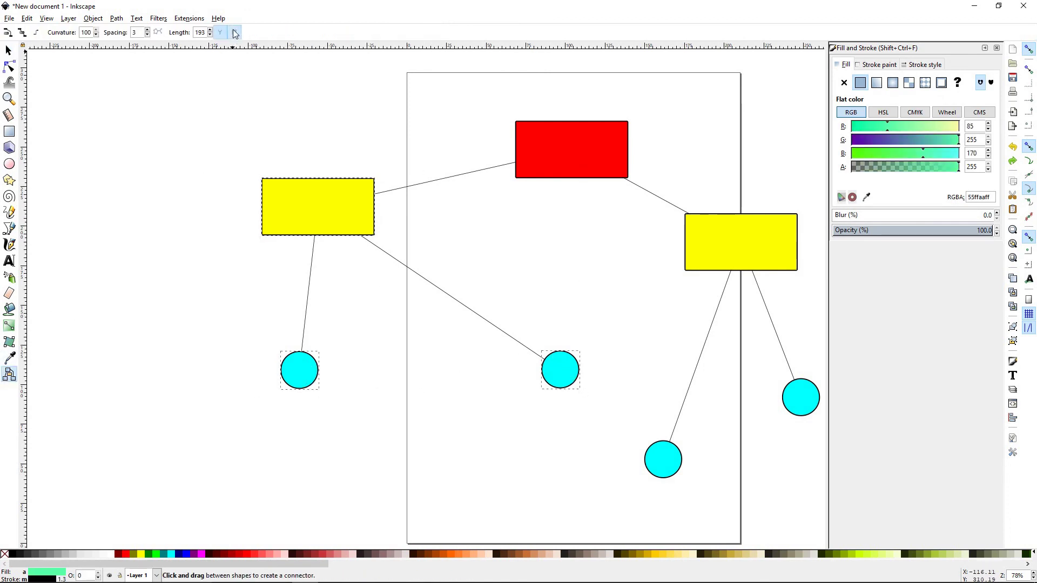
{"action": "left_click", "coordinate": [157, 33]}
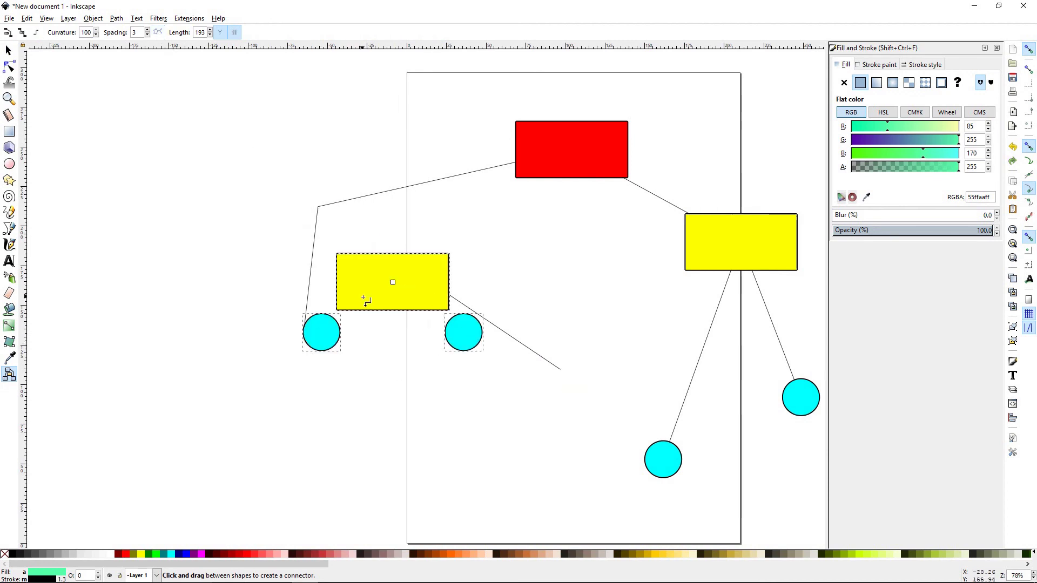
{"action": "key", "text": "ctrl+z"}
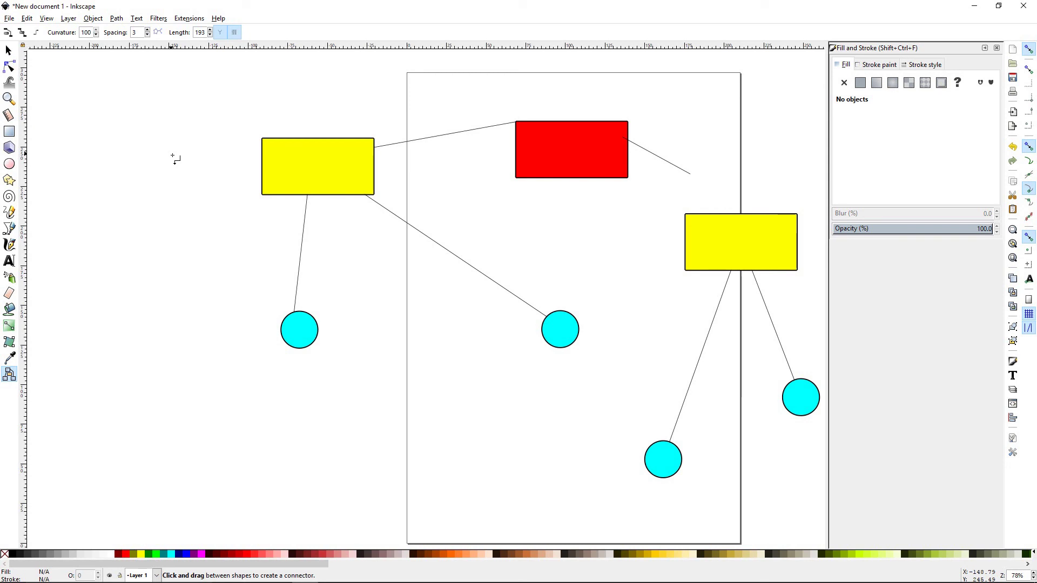
{"action": "left_click", "coordinate": [8, 51]}
- Move the left cyan circle further left and the middle one under the left yellow rectangle
{"action": "left_click_drag", "start_coordinate": [294, 339], "coordinate": [191, 361]}
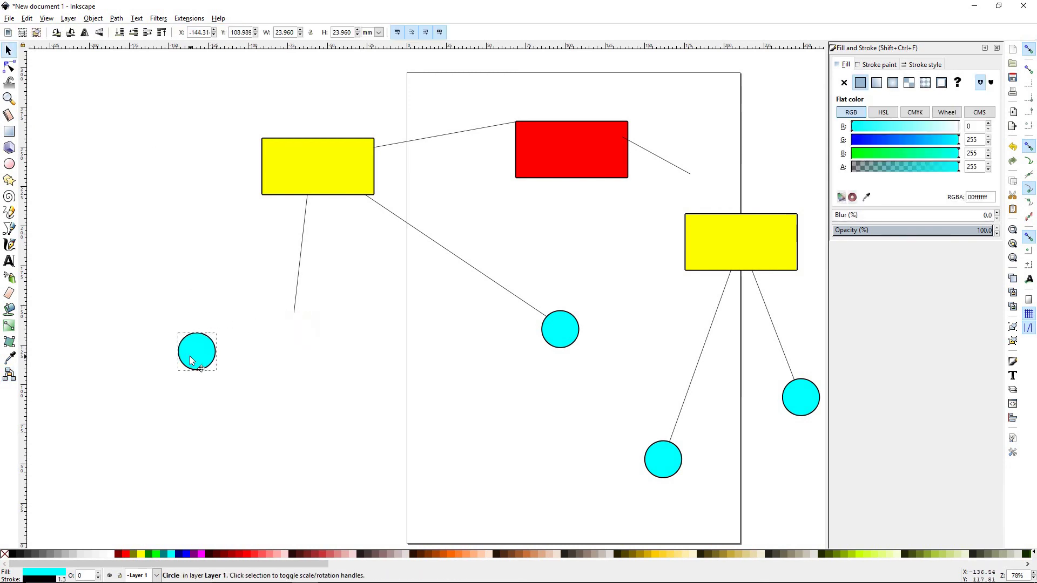
{"action": "left_click_drag", "start_coordinate": [561, 335], "coordinate": [340, 387]}
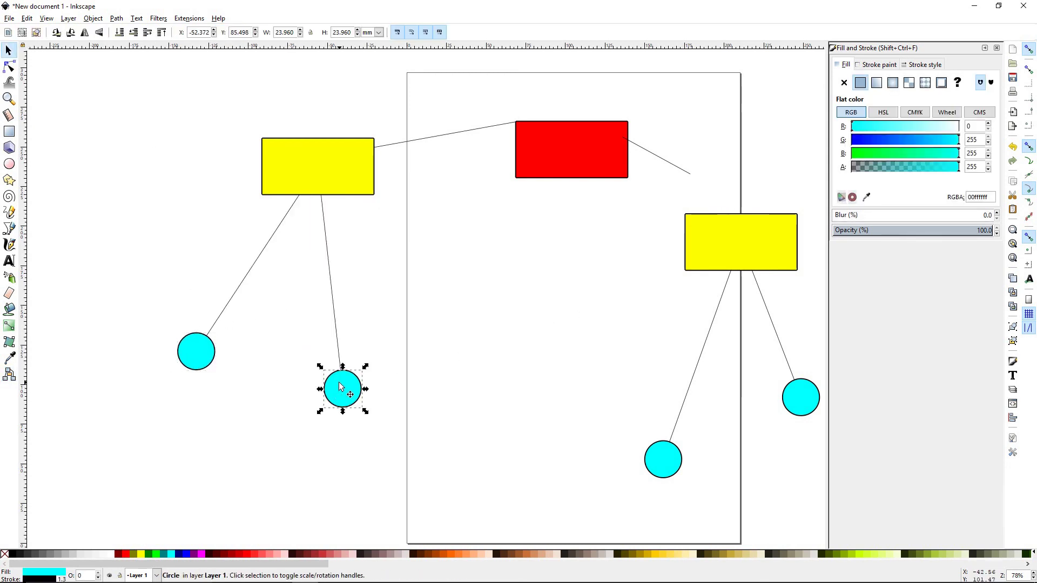